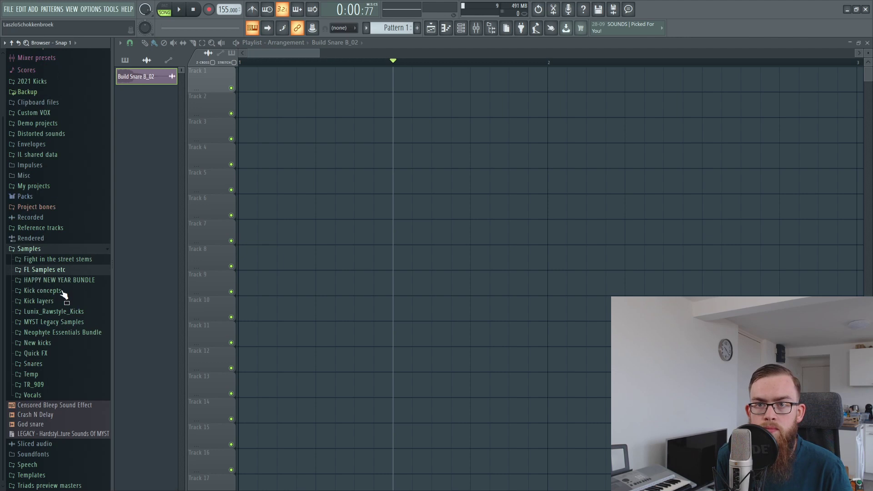
Browse the sample library's VENGEANCE folders, looking into Vol.2 and Vol.4, and open the VEC4 Snares folder.
left_click(53, 270)
left_click(53, 270)
left_click(46, 457)
scroll(53, 465, "down", 6)
left_click(79, 293)
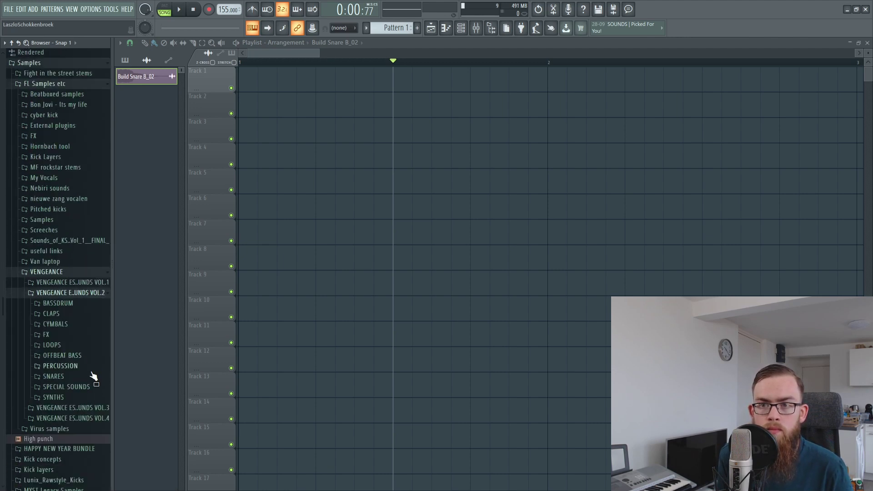
left_click(80, 293)
left_click(68, 314)
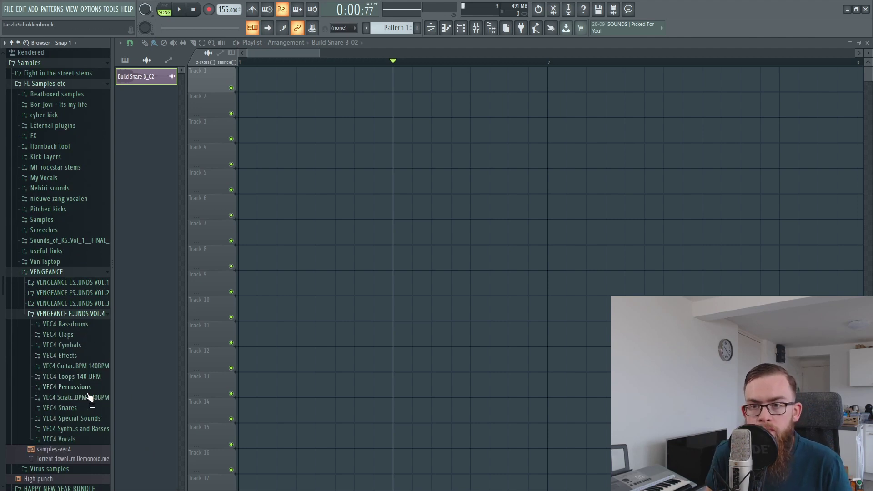
left_click(96, 407)
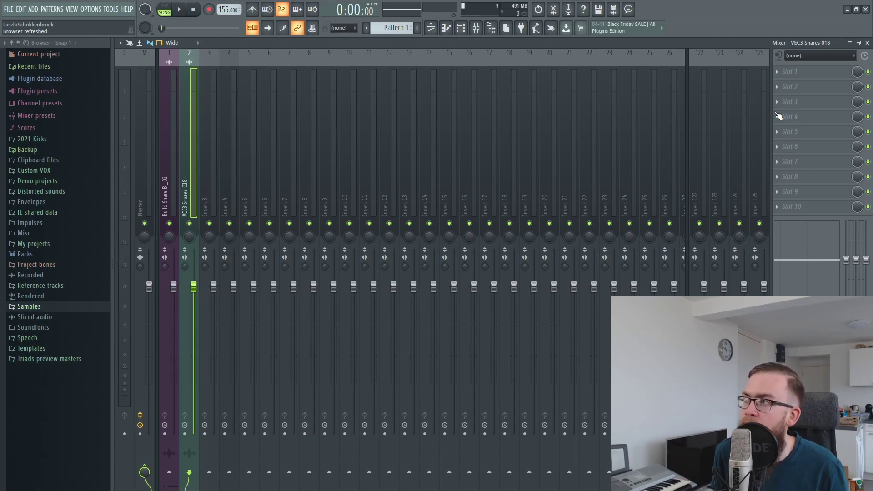
Load FabFilter Pro-Q 2 in slot 1 of VEC3 Snares 018 and add a narrow bell boost of about +5.6 dB at 223 Hz, Q 12.5.
left_click(836, 90)
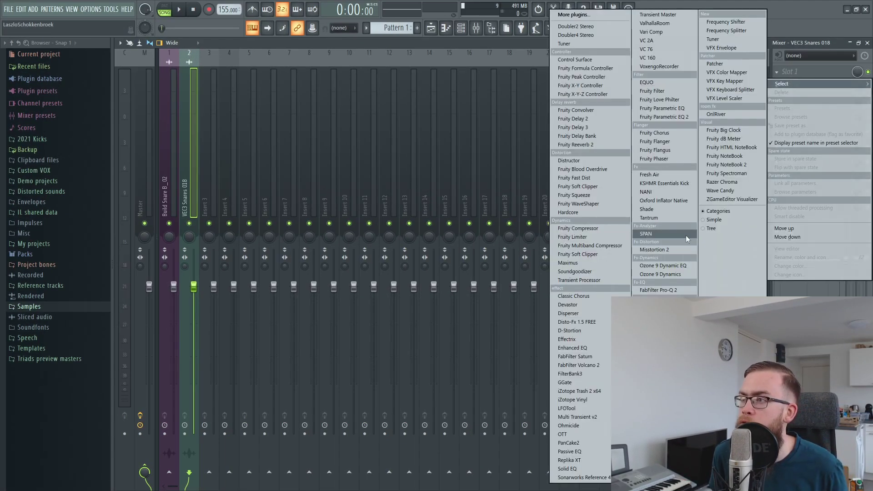
left_click(670, 290)
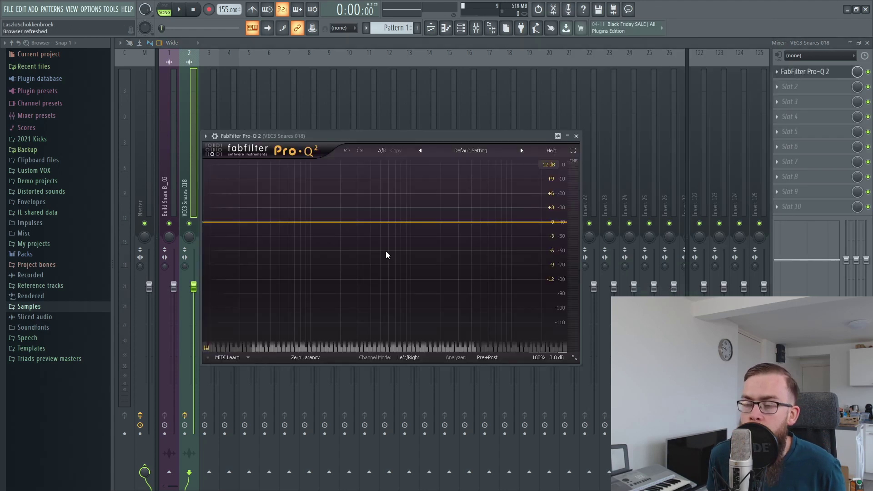
left_click_drag(355, 222, 345, 195)
scroll(358, 225, "up", 1)
key("space")
key("space")
scroll(345, 205, "up", 10)
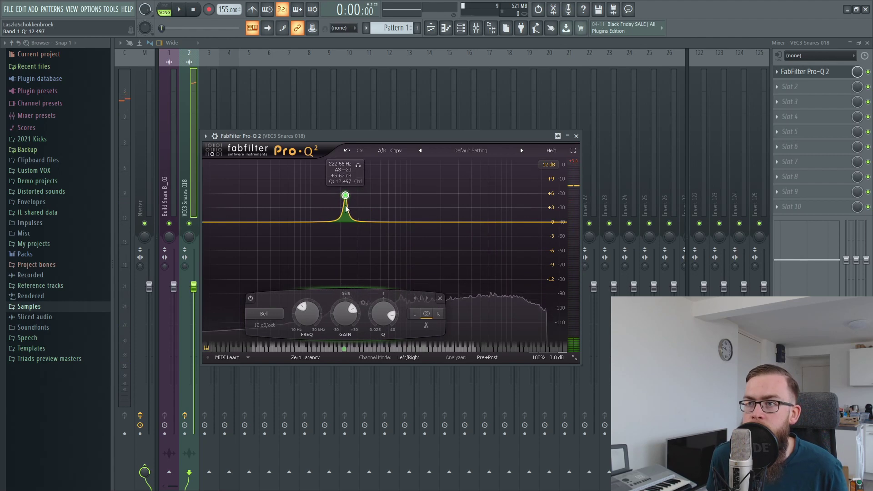
Load iZotope Trash 2 x64 in slot 2, set its drive to 6.0 and bend the upper part of the shaping curve upward.
left_click(786, 94)
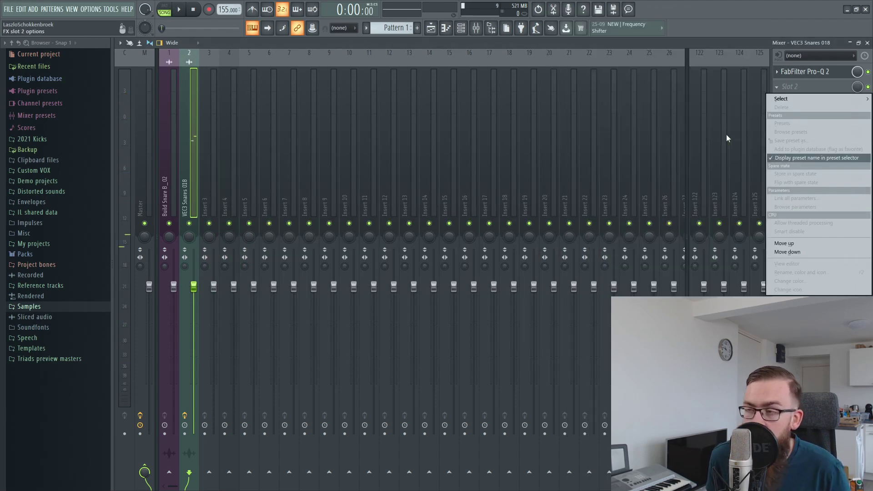
mouse_move(813, 104)
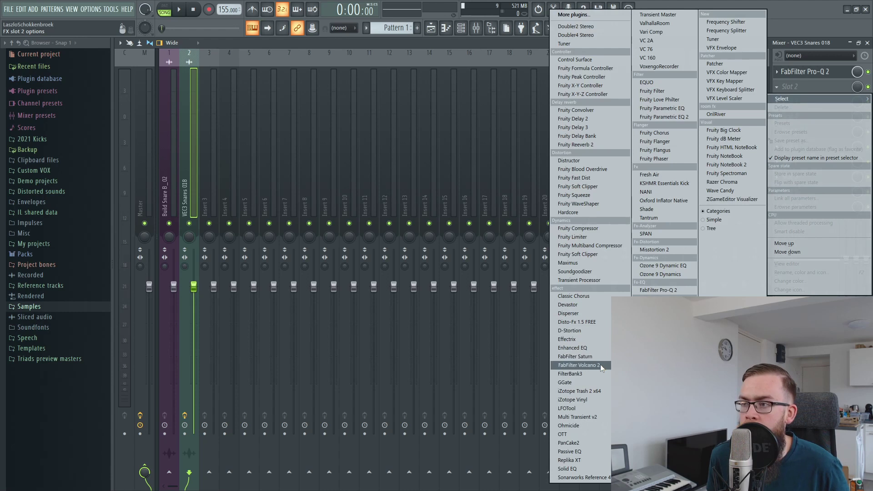
left_click(591, 391)
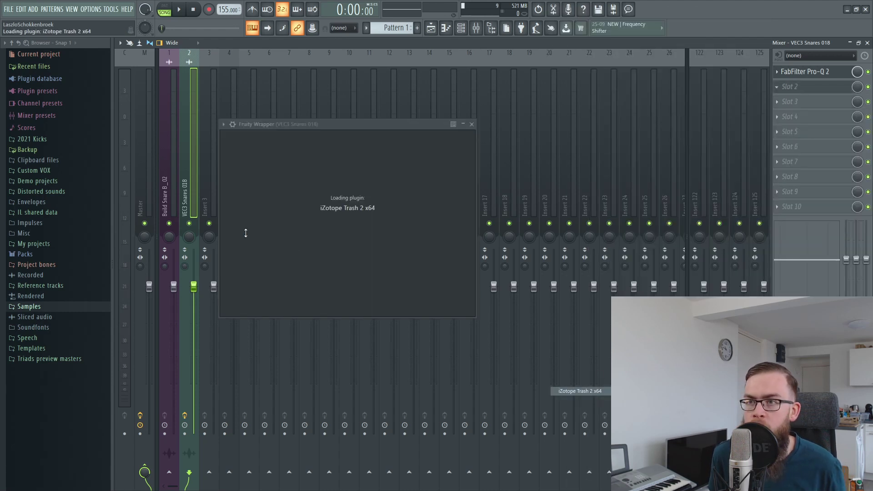
left_click(273, 250)
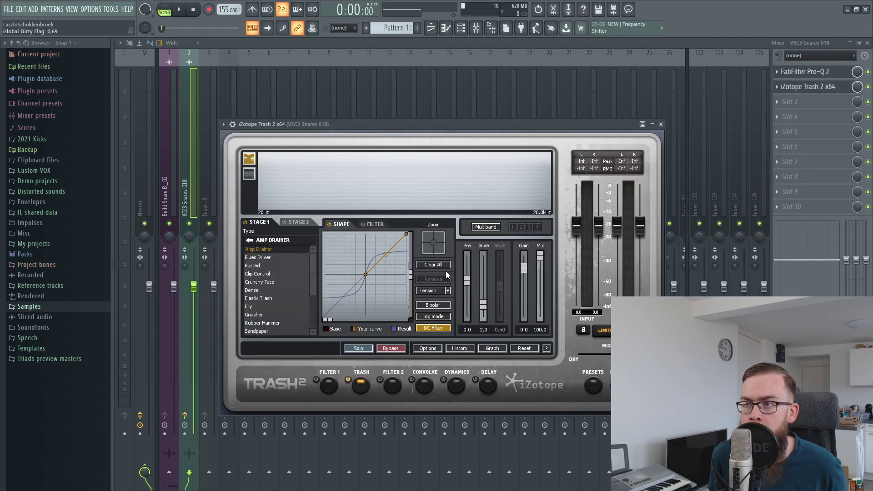
left_click_drag(483, 308, 483, 284)
left_click_drag(386, 254, 386, 249)
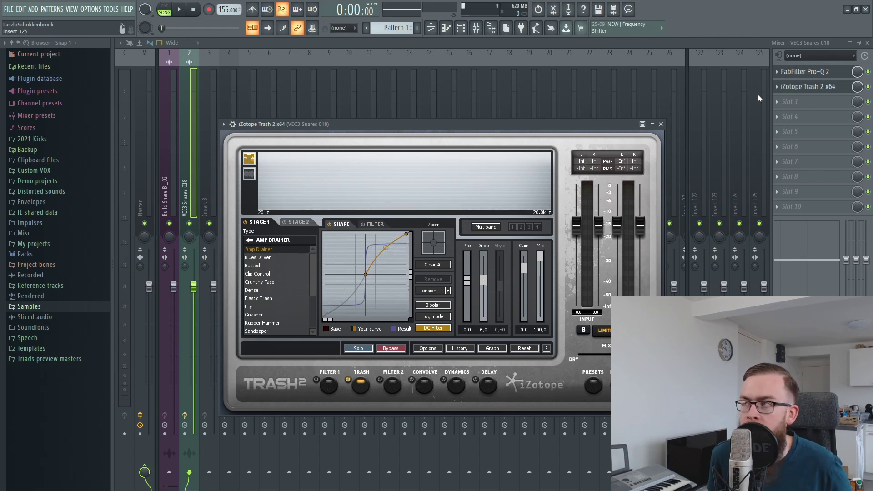
Raise the Pro-Q 2 bell boost to about +9.3 dB at 227 Hz while listening to the snare.
left_click(802, 72)
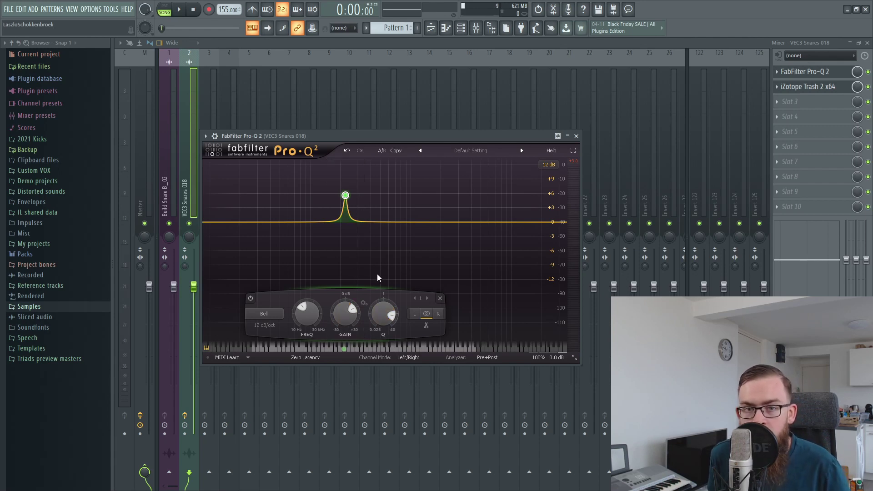
key("space")
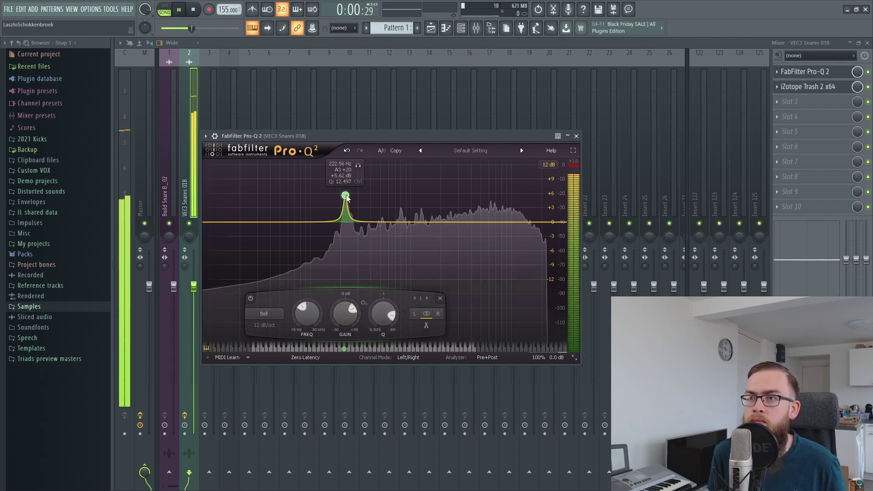
left_click_drag(345, 195, 346, 186)
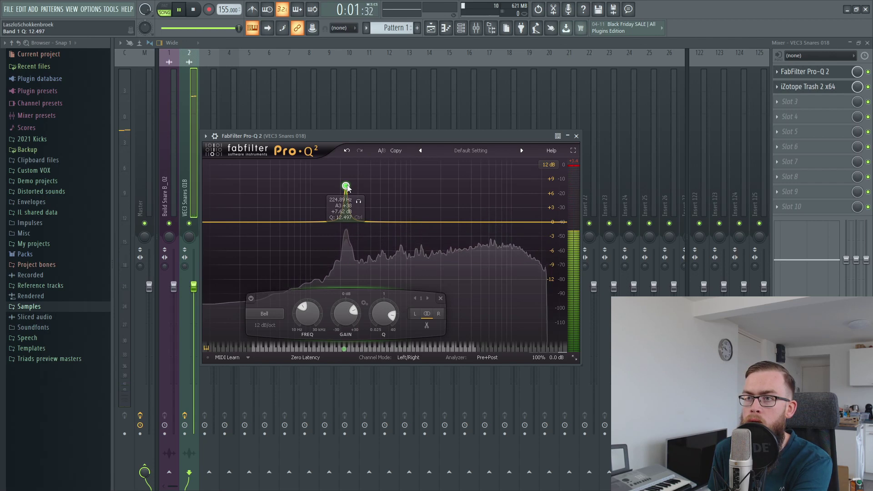
left_click_drag(347, 186, 346, 177)
key("space")
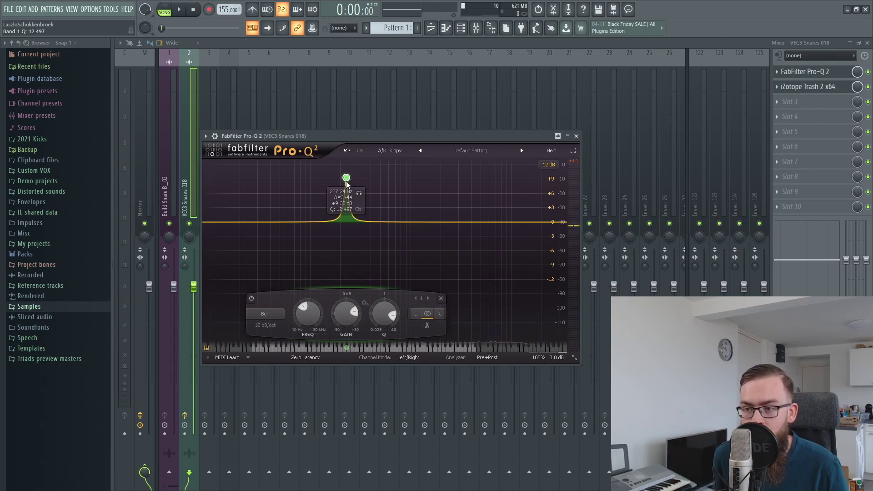
left_click_drag(346, 181, 347, 188)
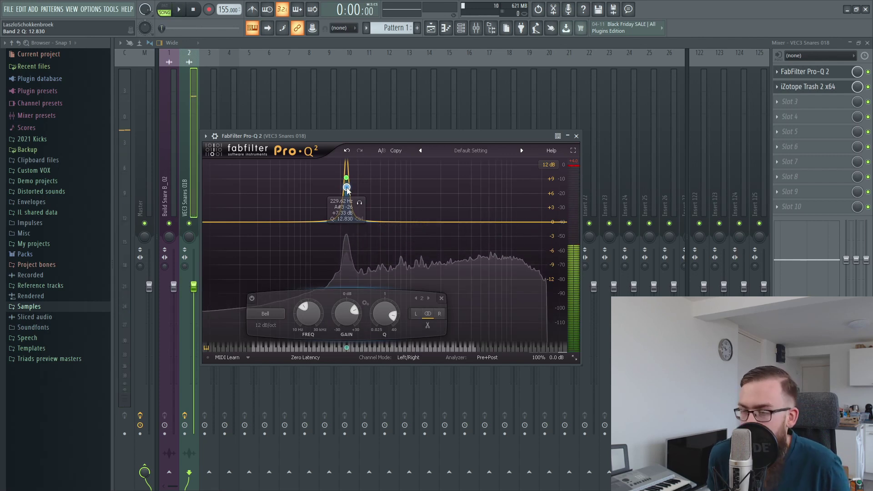
left_click_drag(347, 188, 348, 190)
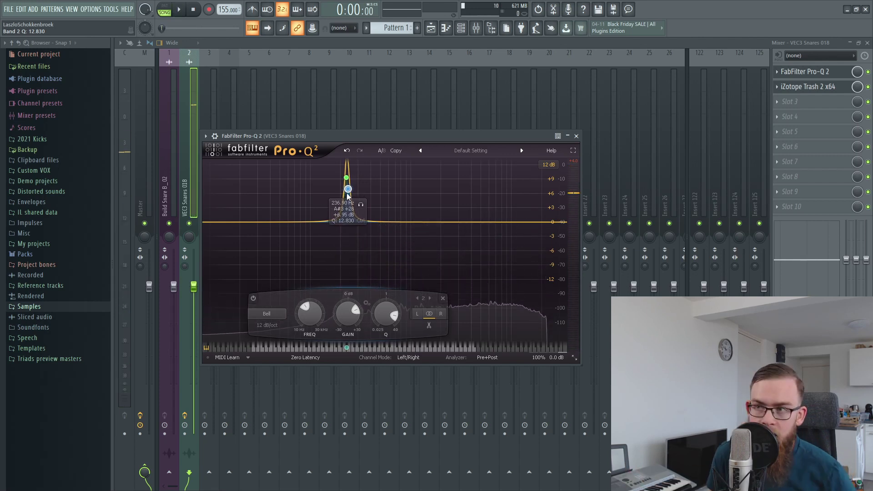
right_click(348, 190)
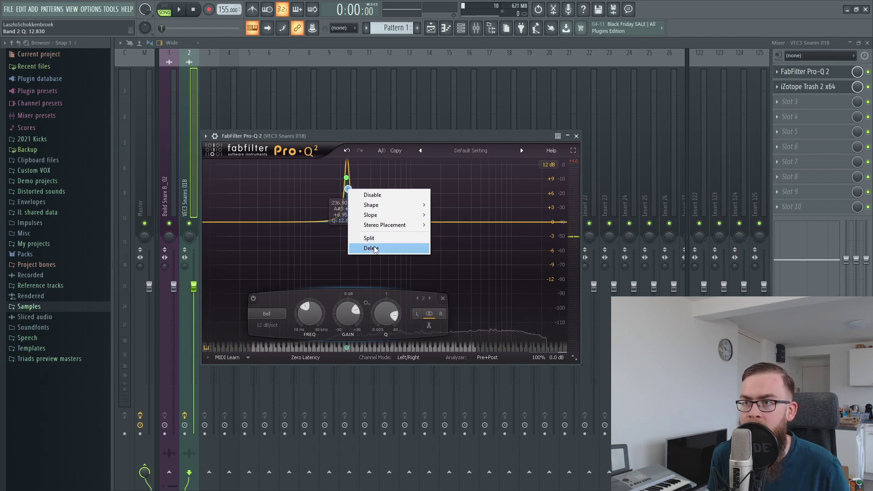
left_click(374, 249)
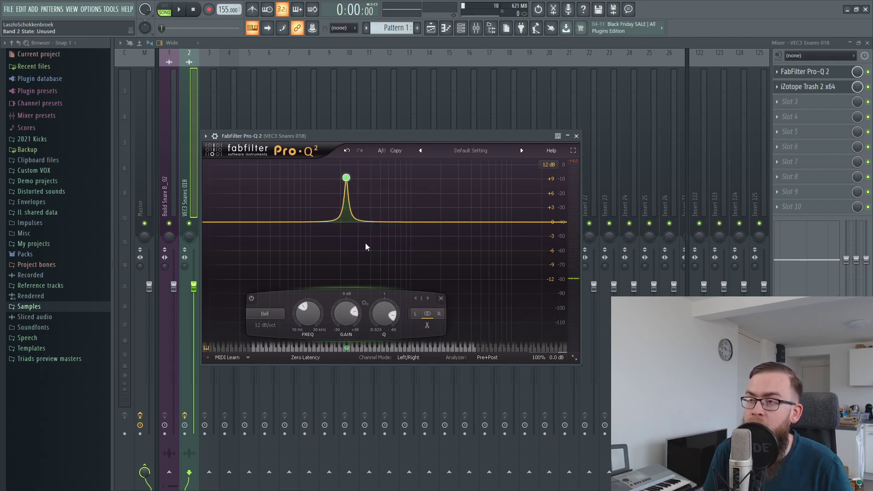
Audition the snare and add a gentle high-shelf cut of about -1.1 dB near 1961 Hz with Q 0.300.
mouse_move(348, 180)
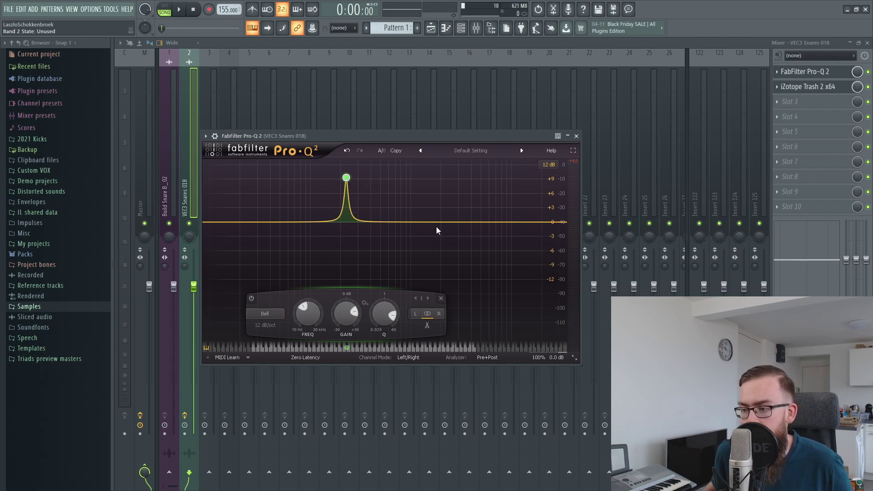
key("space")
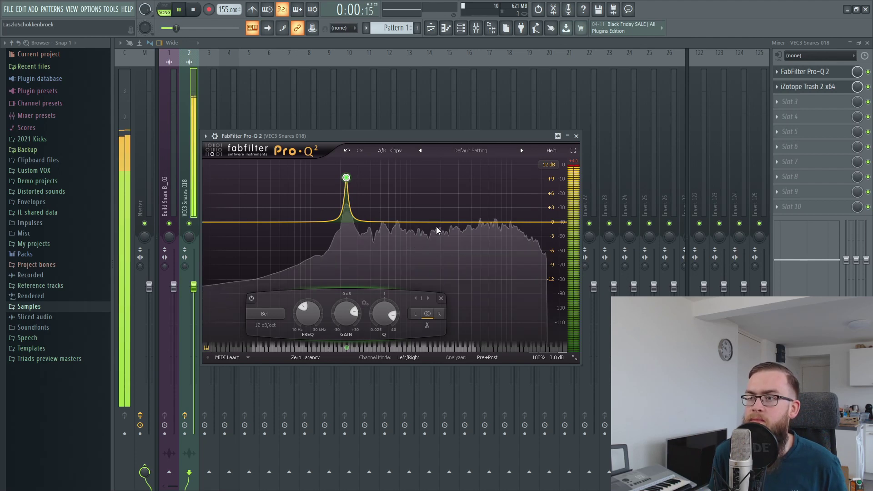
key("space")
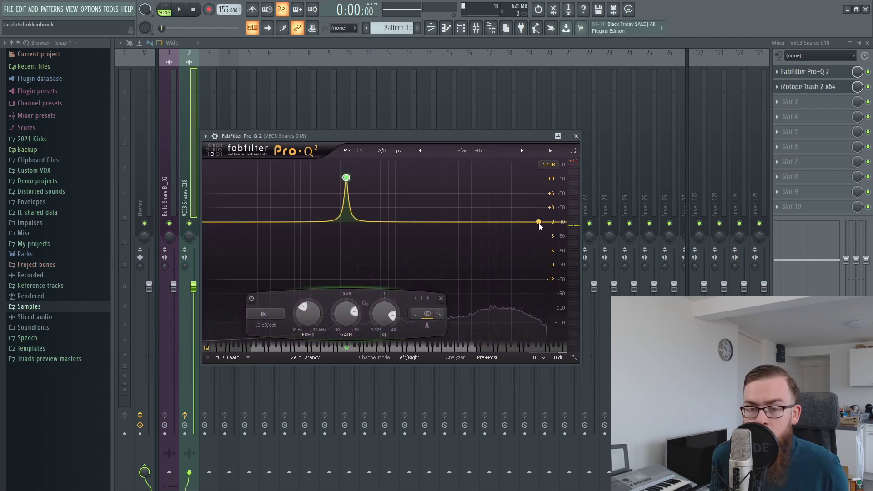
left_click_drag(516, 224, 452, 232)
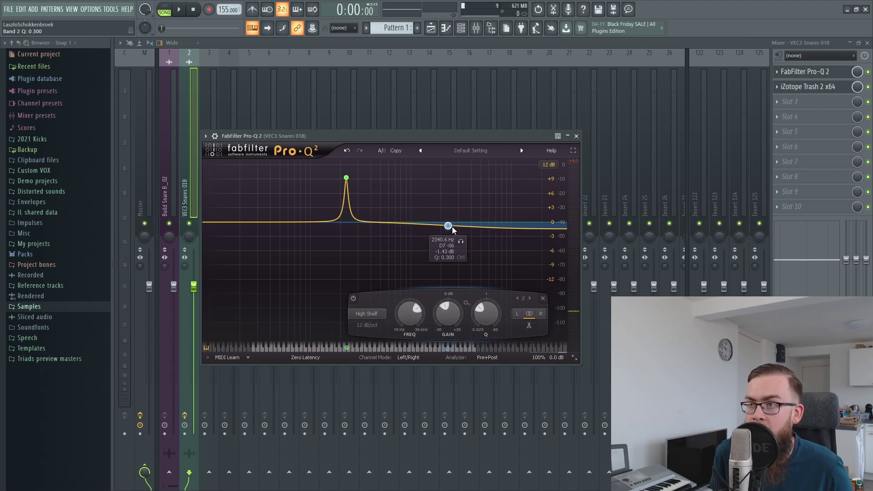
left_click_drag(447, 229, 444, 231)
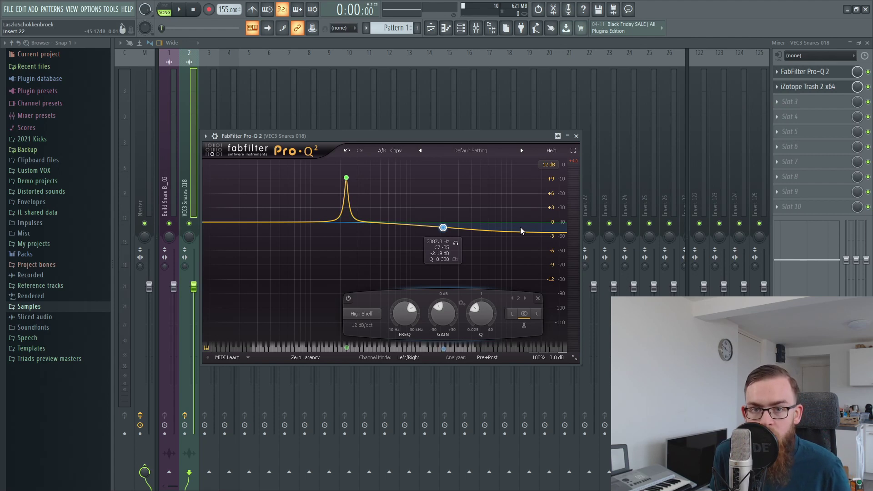
key("space")
left_click_drag(445, 229, 442, 226)
key("space")
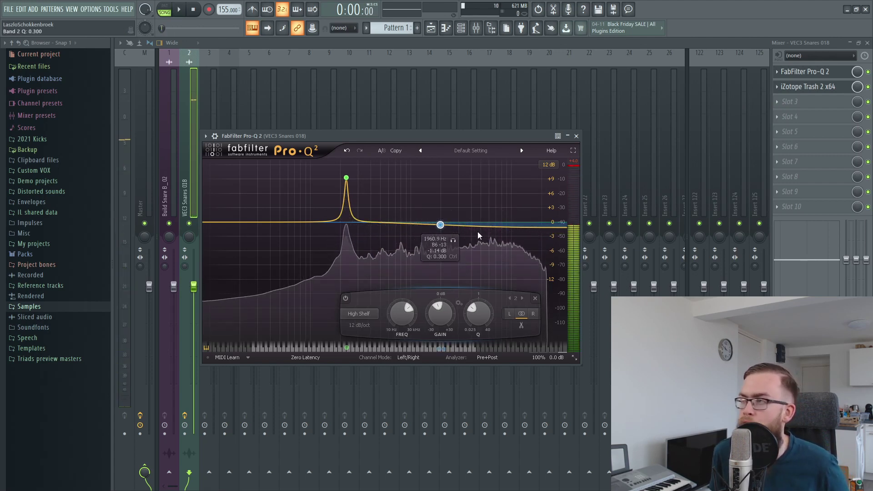
Increase the Trash 2 drive to 7.8 and bend the upper part of its shaping curve further upward.
left_click(807, 86)
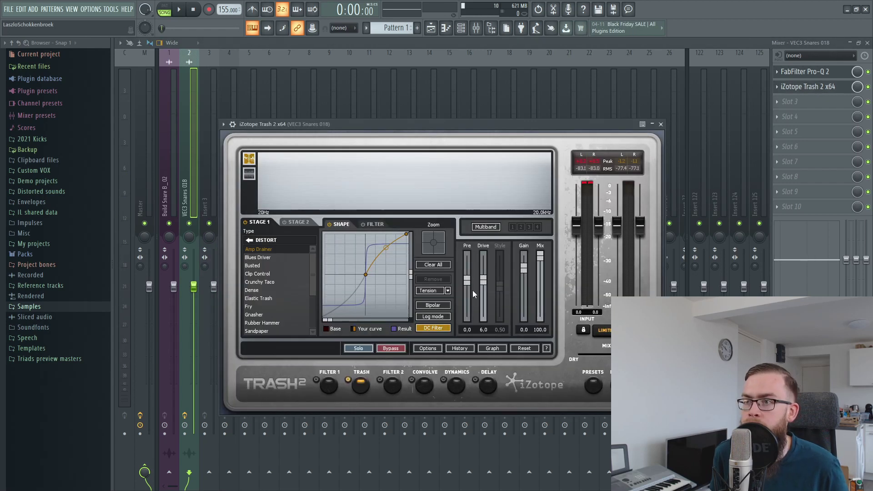
left_click_drag(485, 282, 484, 273)
left_click_drag(377, 245, 386, 239)
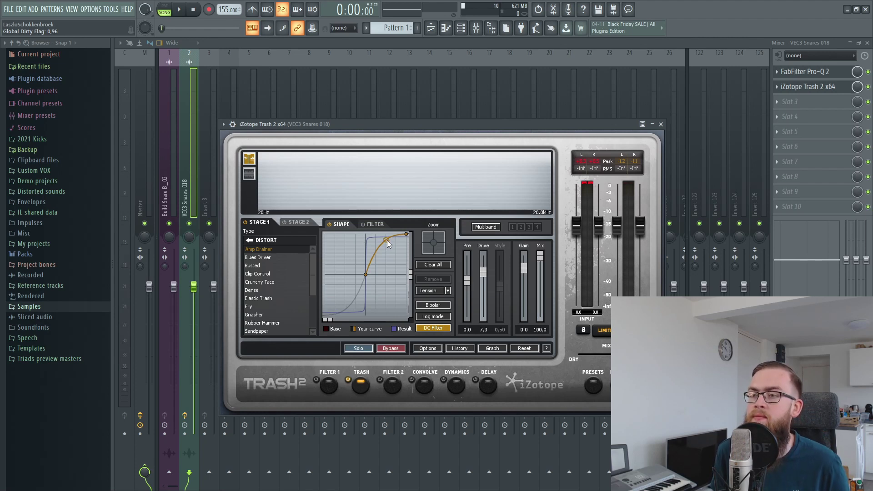
key("space")
left_click_drag(483, 271, 484, 269)
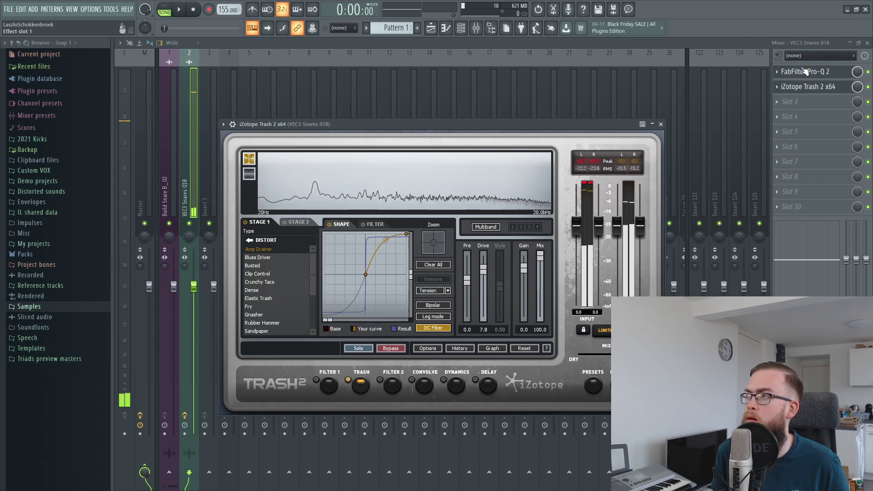
Fine-tune the gain of the Pro-Q 2 bell band to about +10 dB while auditioning the snare.
left_click(802, 72)
key("space")
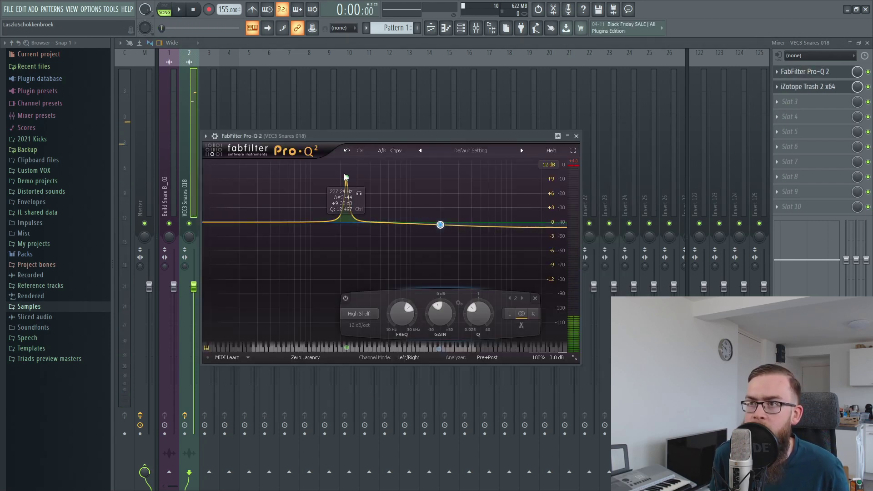
left_click_drag(345, 177, 346, 175)
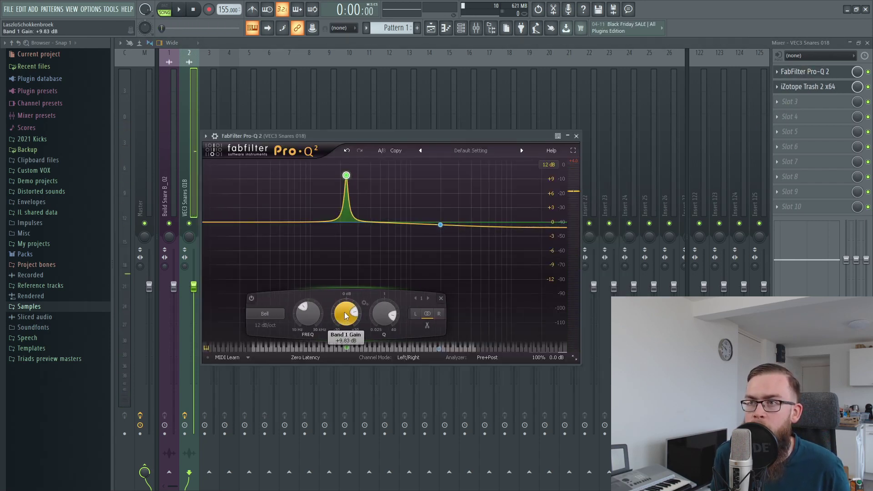
key("space")
left_click_drag(345, 313, 347, 308)
key("space")
scroll(345, 309, "up", 2)
key("space")
left_click_drag(347, 315, 346, 319)
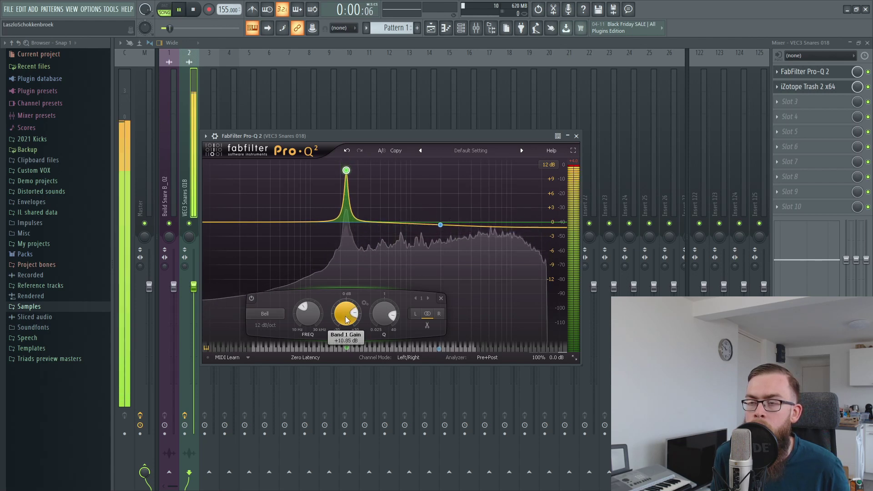
key("space")
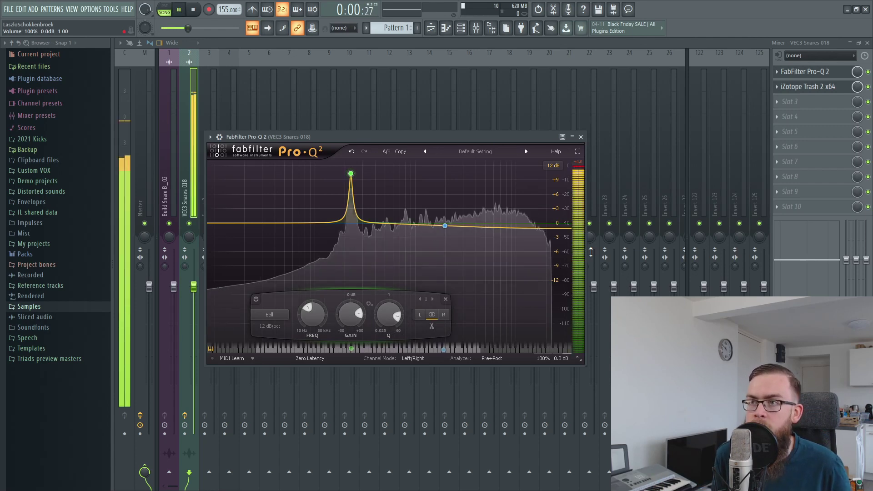
Load ValhallaRoom in slot 3 and set the mix to 16.1 %, predelay to 55.1 ms and decay to 0.22 s.
left_click(804, 104)
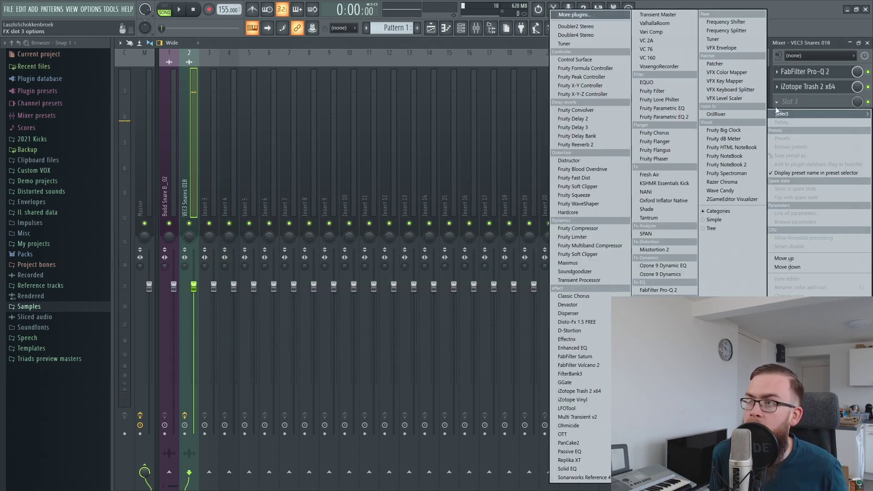
left_click(673, 22)
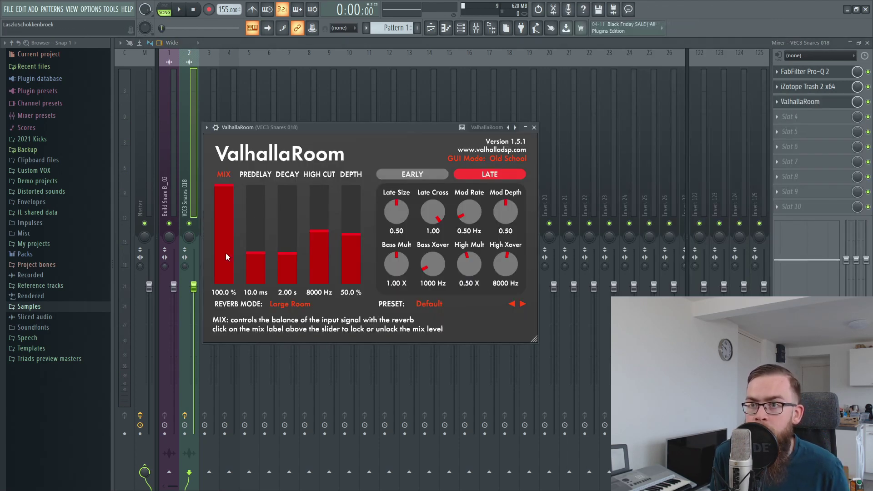
left_click_drag(223, 272, 255, 233)
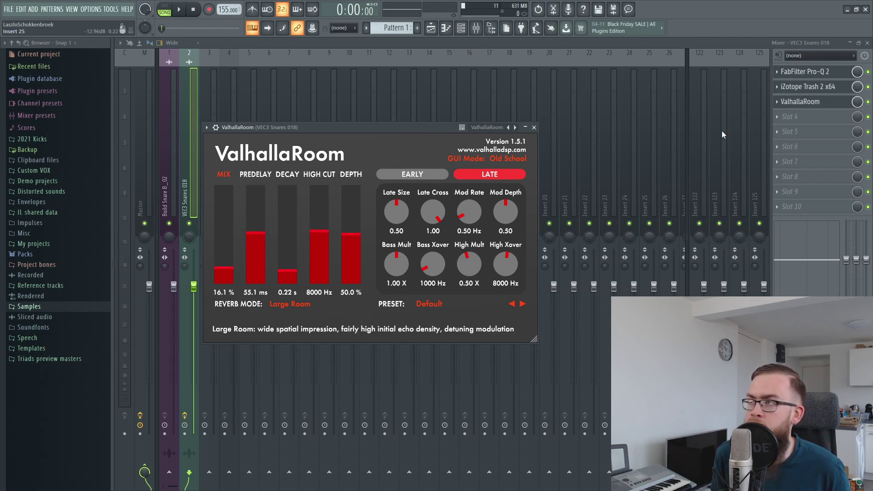
Load a second iZotope Trash 2 in slot 4 with the Amp Drainer distortion and set its drive to 4.6.
left_click(784, 115)
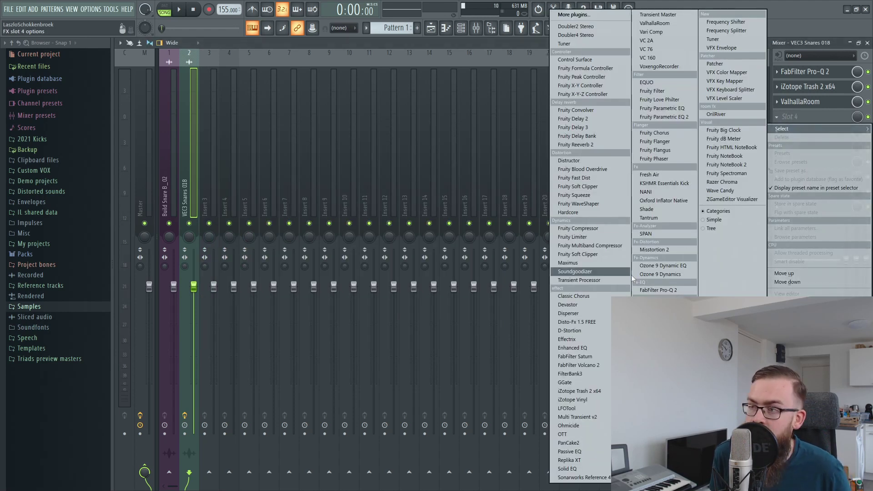
left_click(587, 391)
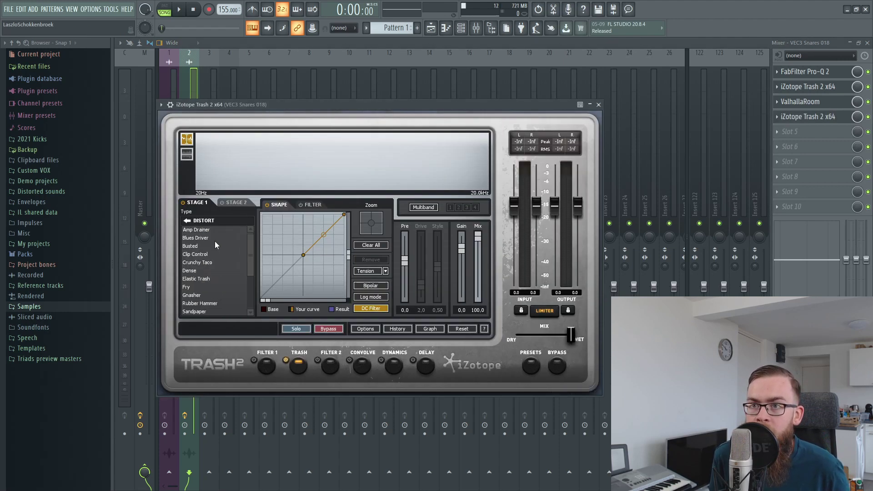
left_click(211, 232)
left_click_drag(422, 286, 422, 270)
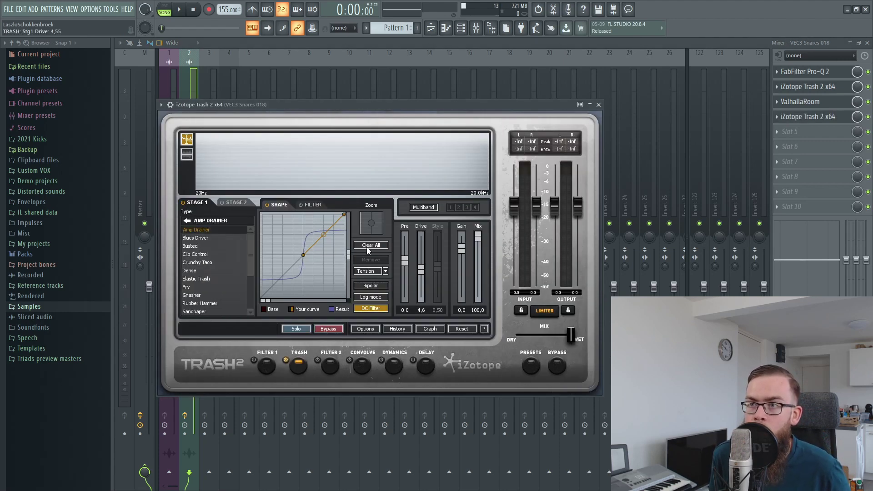
key("Escape")
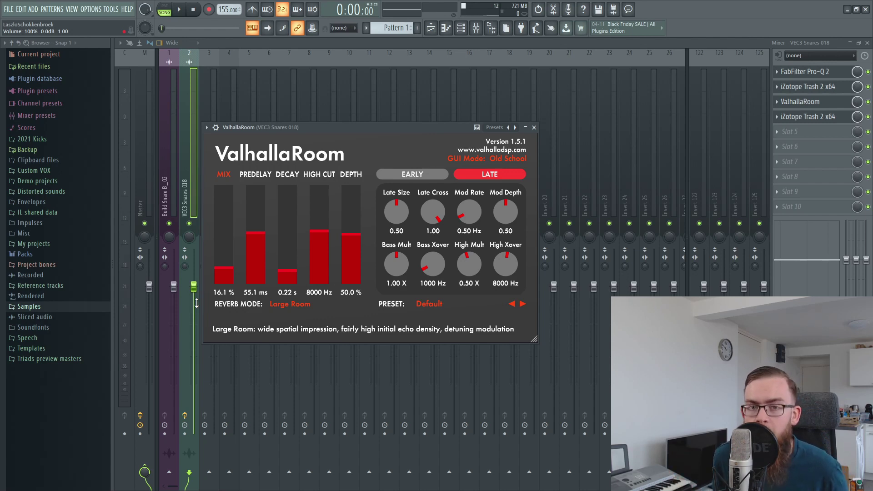
Set the reverb's predelay to 29.7 ms, decay to 0.55 s, mix to 9.7 %, depth to 37.3 % and Bass Mult to 1.06 X.
key("space")
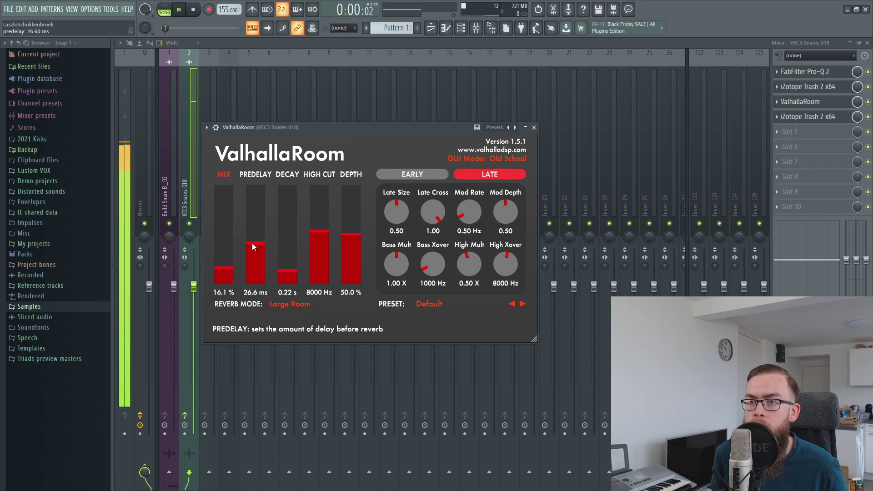
left_click_drag(254, 246, 253, 243)
left_click_drag(291, 273, 292, 269)
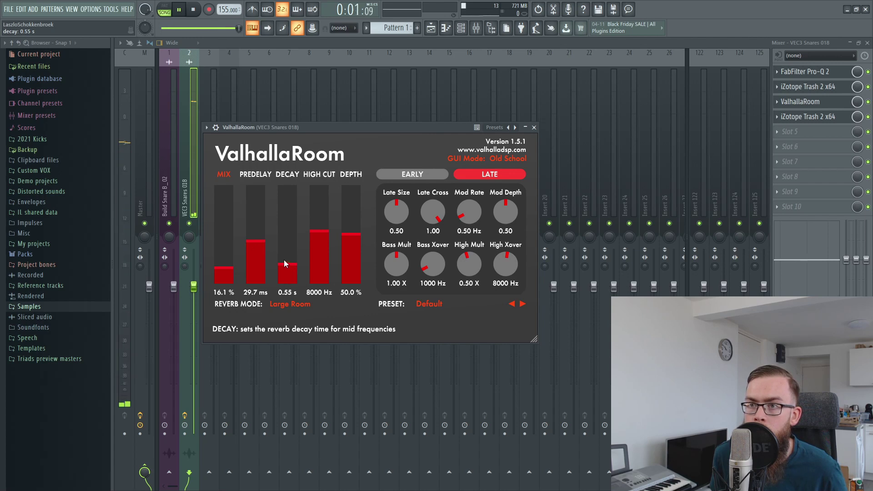
left_click_drag(228, 271, 229, 275)
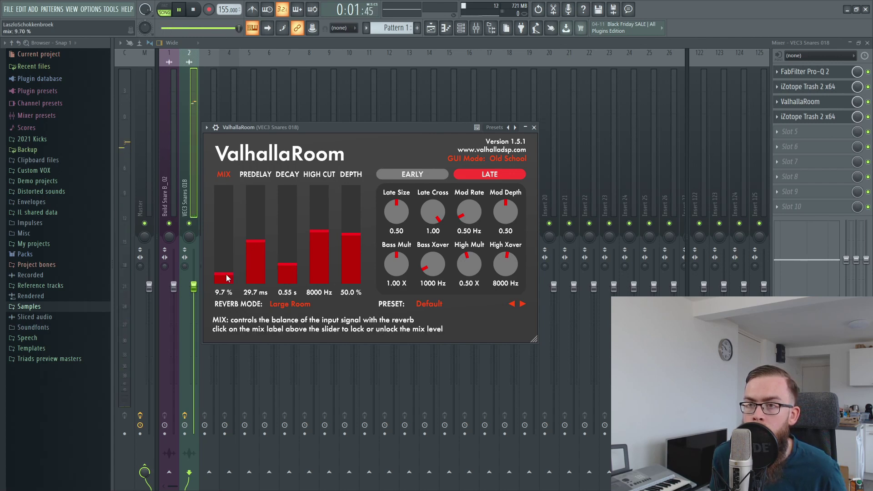
left_click_drag(354, 236, 354, 194)
left_click_drag(355, 229, 355, 249)
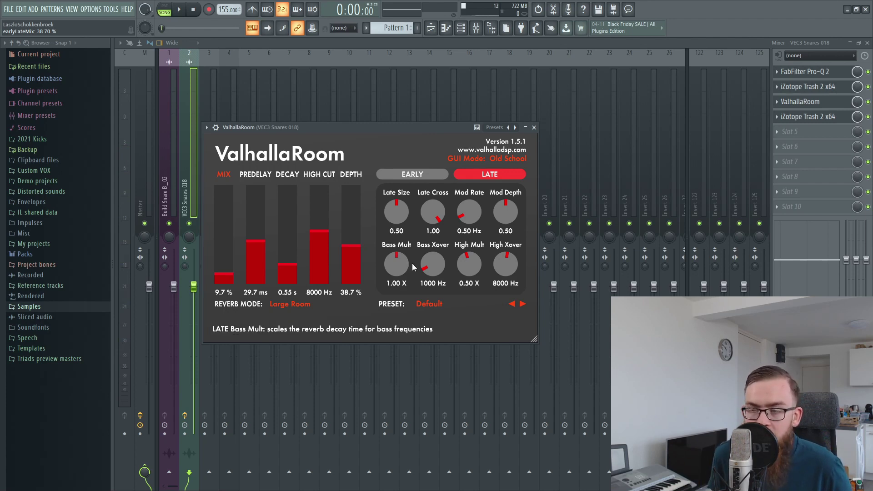
scroll(413, 267, "up", 1)
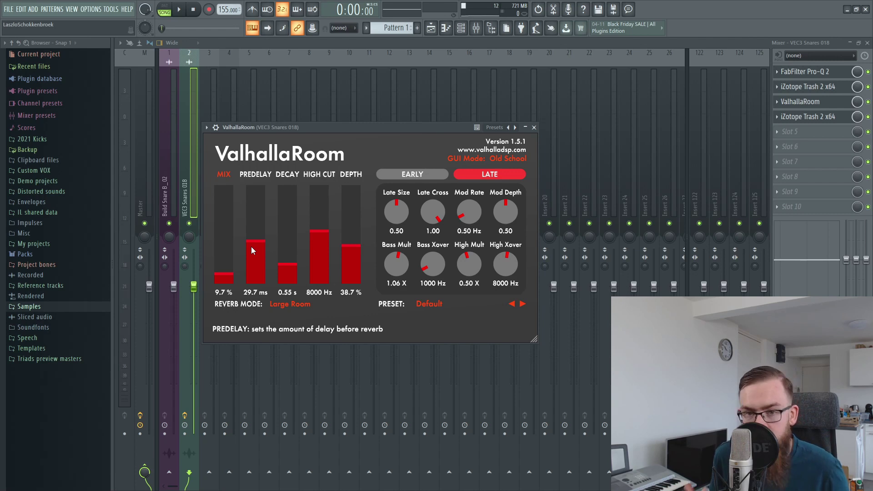
key("space")
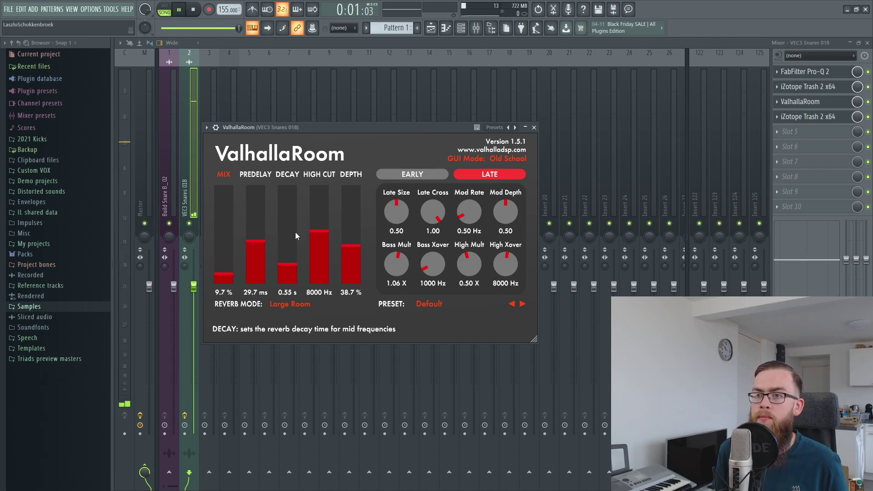
left_click_drag(345, 252, 345, 253)
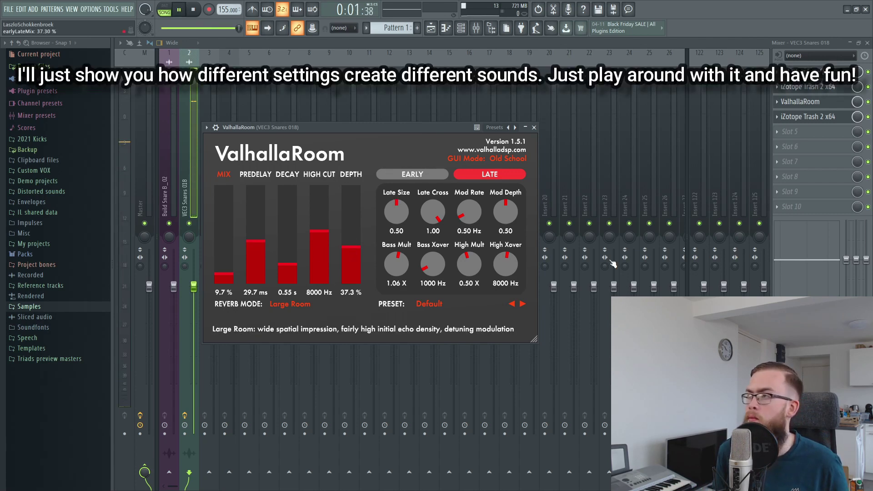
Set the drive of the slot 4 Trash 2 to 4.3 and bend the upper half of its shaping curve upward.
left_click(793, 132)
left_click(793, 122)
left_click(800, 117)
left_click_drag(423, 254, 422, 286)
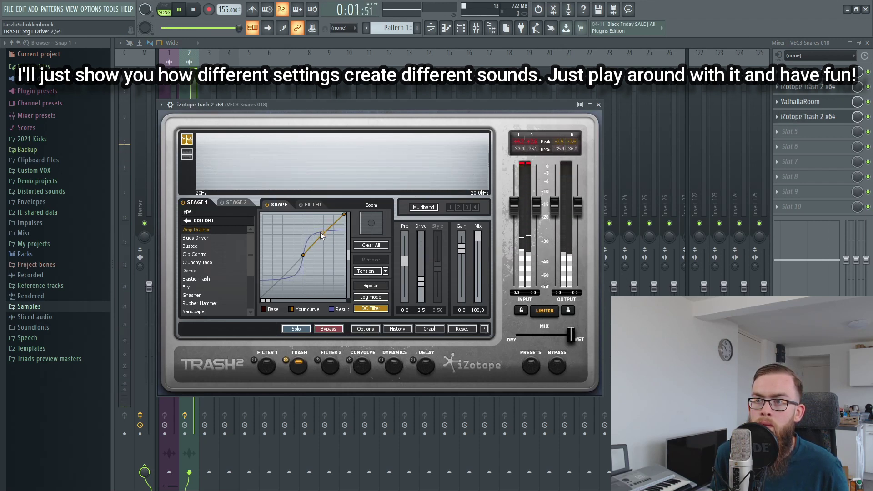
left_click_drag(421, 282, 420, 273)
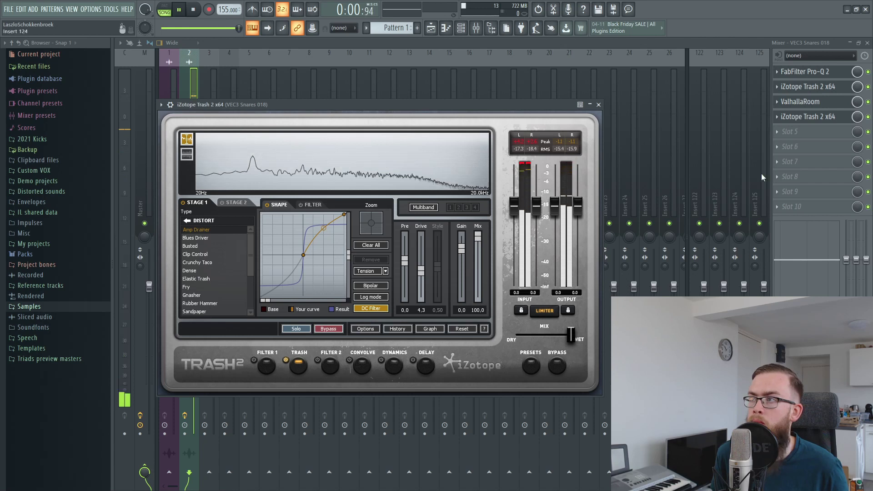
Reduce the ValhallaRoom mix to 7.8 % and decay to 0.33 s, set predelay to 35.3 ms and readjust the depth while auditioning.
left_click(791, 101)
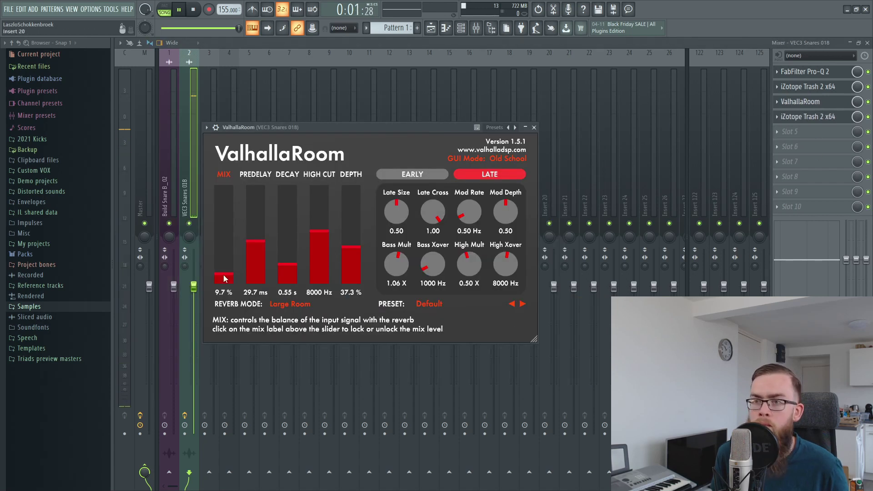
left_click_drag(224, 278, 224, 282)
left_click_drag(293, 264, 298, 268)
left_click_drag(253, 242, 254, 239)
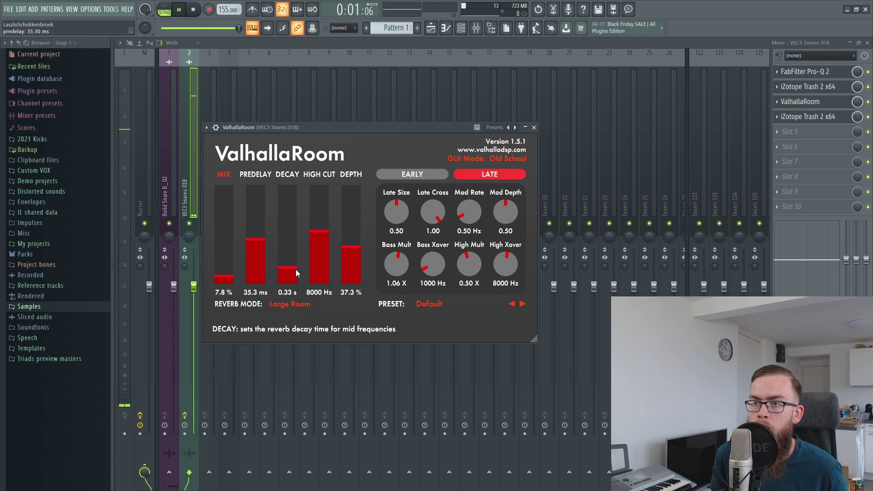
left_click_drag(348, 250, 350, 255)
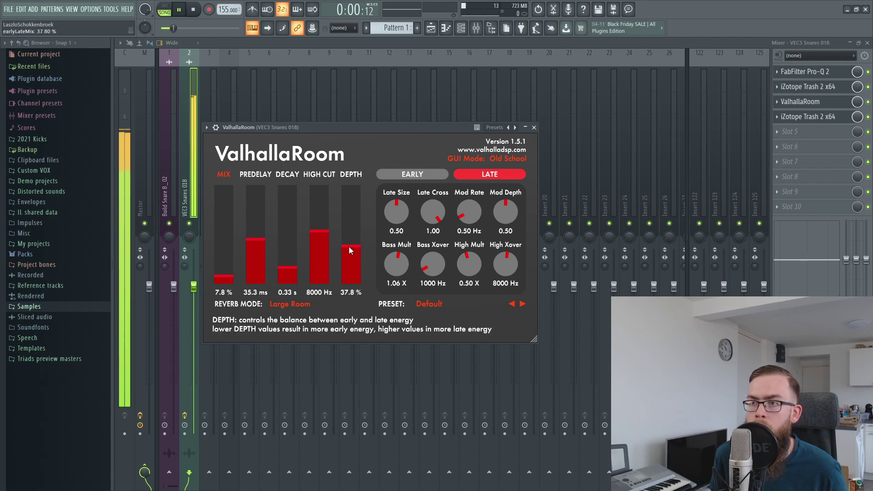
left_click_drag(348, 246, 348, 239)
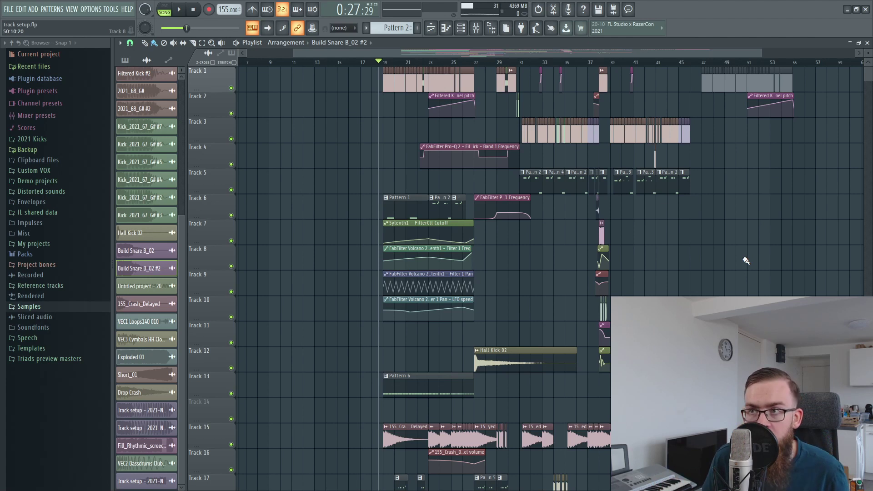
In the Track setup.flp playlist, select the build-up snare clips and their channel pitch automation on tracks 21 and 22, from bar 23 to 27.
key("space")
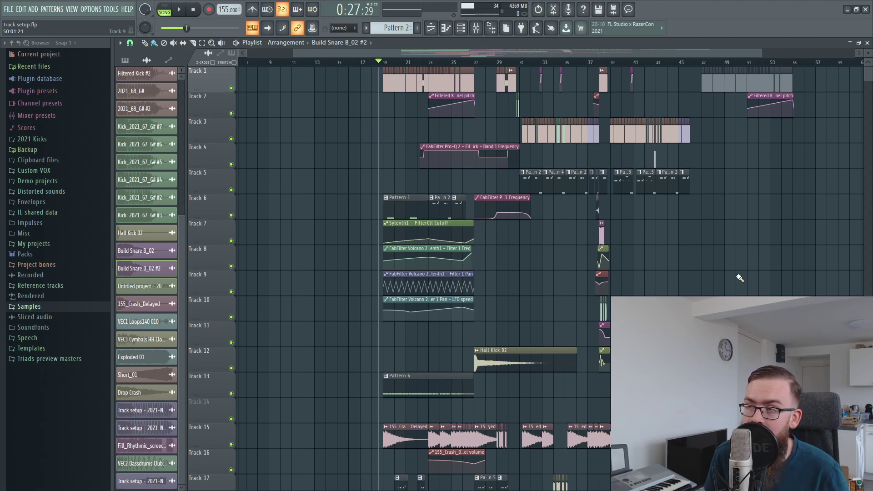
scroll(552, 296, "down", 5)
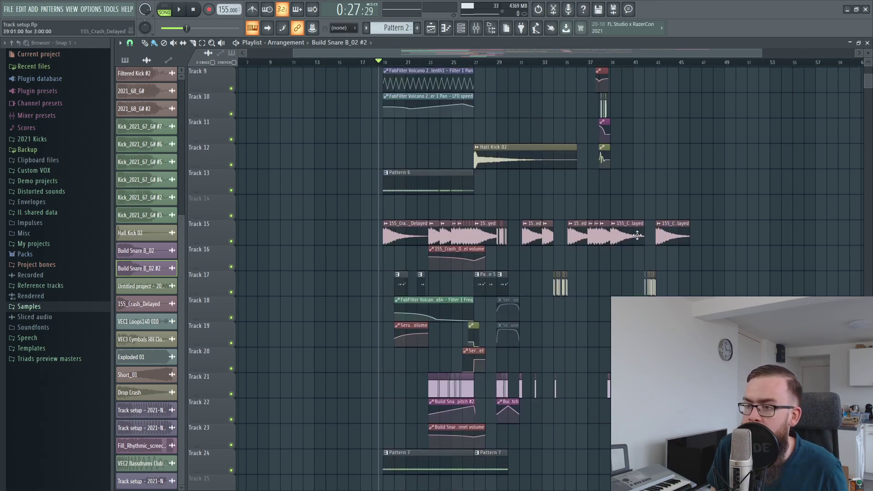
left_click_drag(425, 408, 475, 373)
left_click_drag(434, 64, 483, 278)
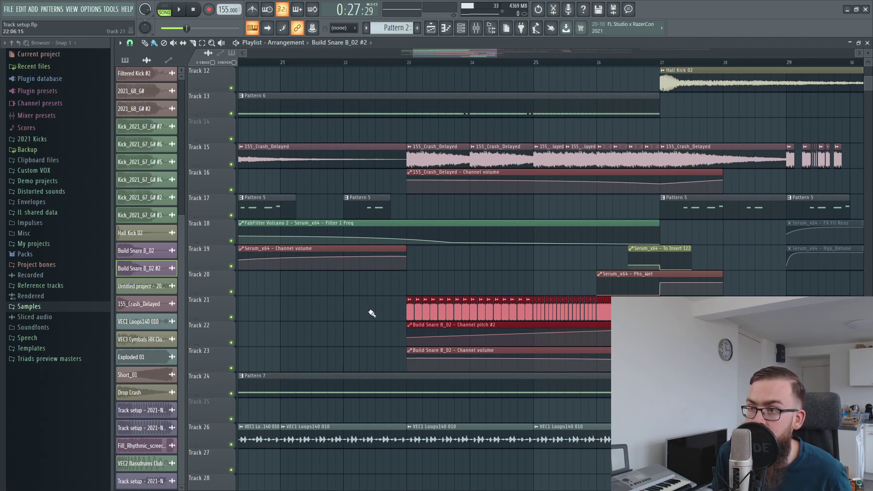
left_click_drag(373, 343, 604, 297)
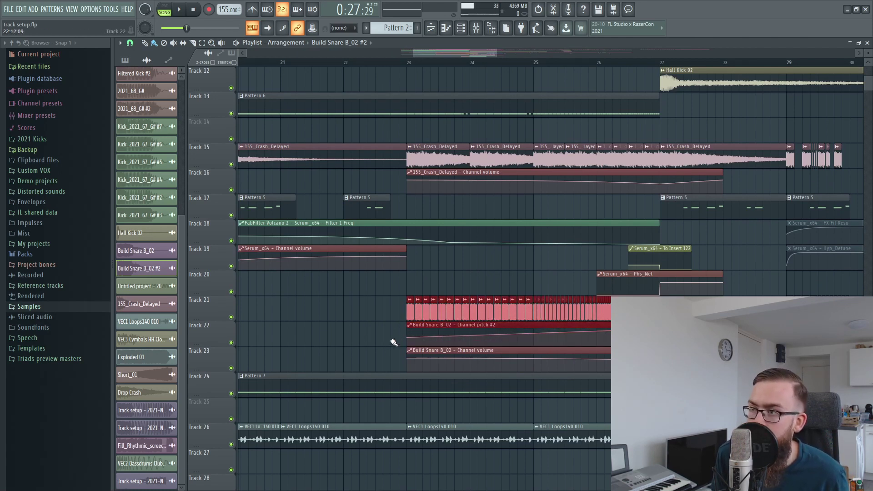
Solo tracks 21 and 22 and play the snare build-up with its pitch automation from bar 23.
right_click(231, 317)
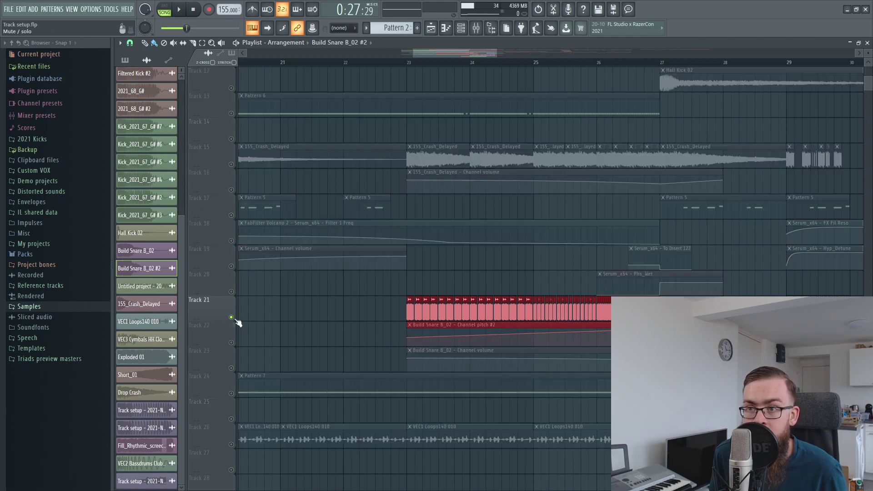
left_click(231, 343)
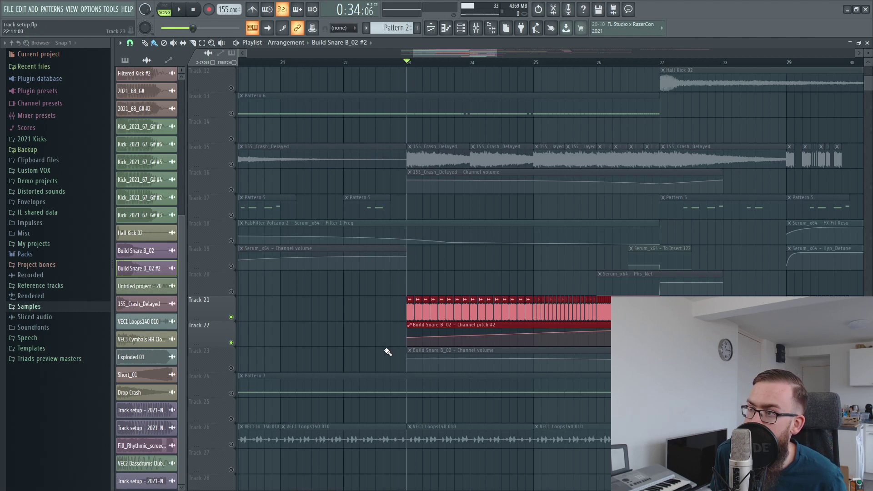
left_click(408, 314)
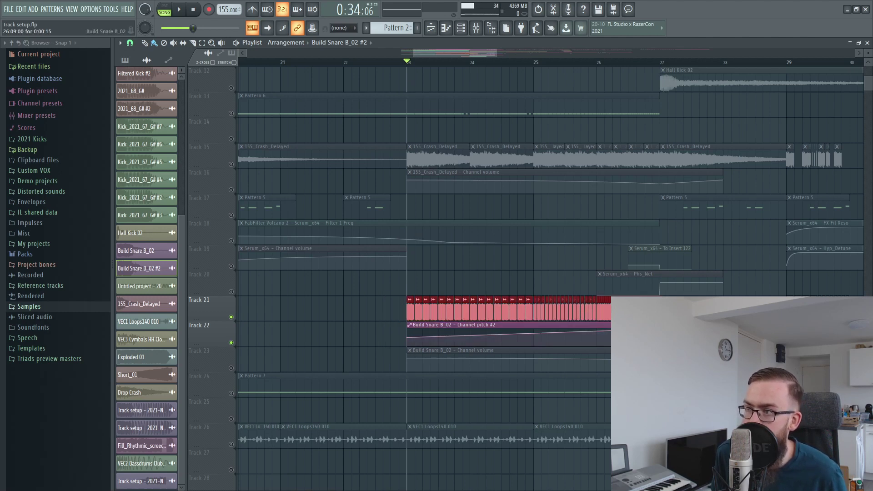
key("space")
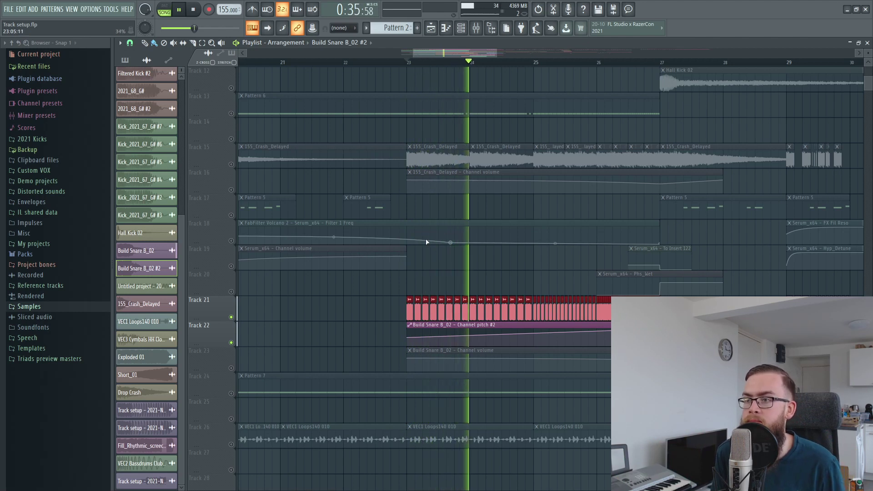
left_click_drag(463, 53, 489, 53)
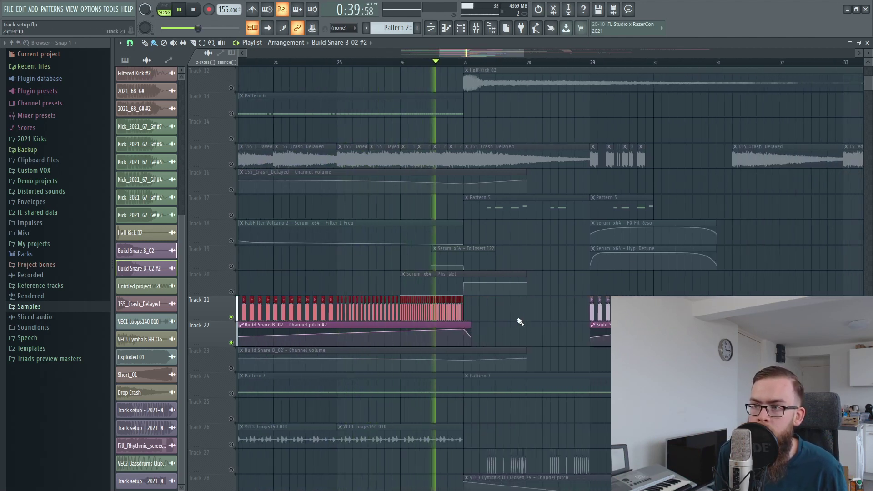
key("space")
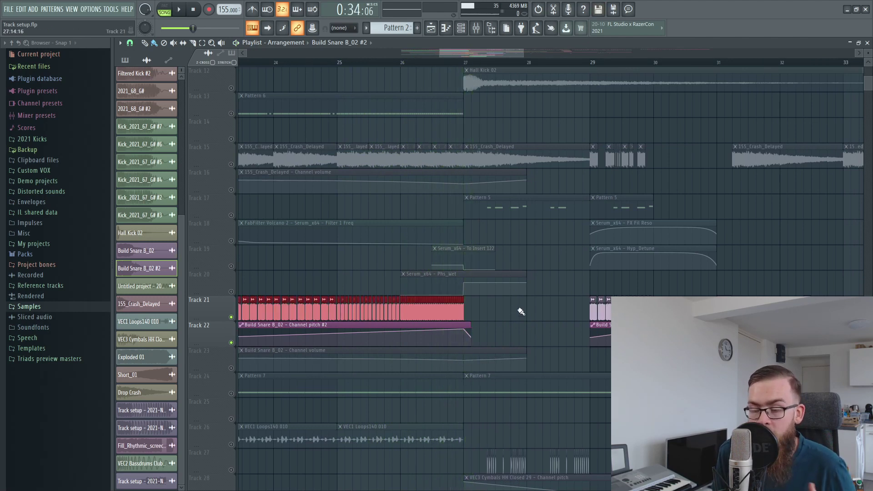
Examine the denser snare hits on track 21 by selecting the clips of bar 25, then all clips from bar 25 to 27.
mouse_move(337, 61)
left_mouse_down()
mouse_move(353, 68)
mouse_move(326, 65)
left_mouse_up()
left_click_drag(322, 310, 539, 309)
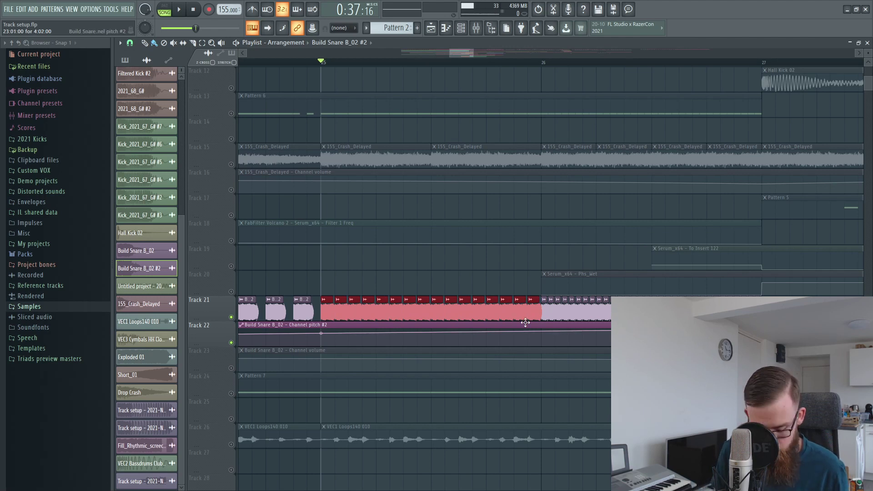
left_click(432, 284)
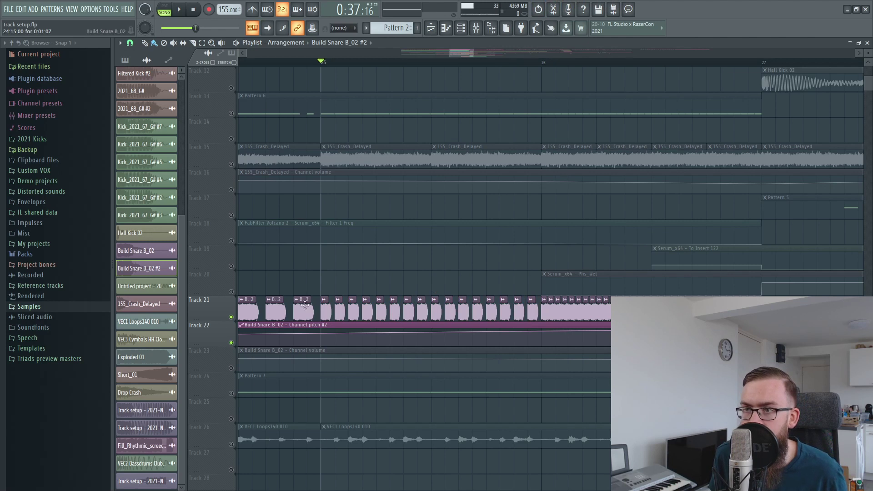
left_click_drag(318, 310, 535, 311)
left_click(496, 268)
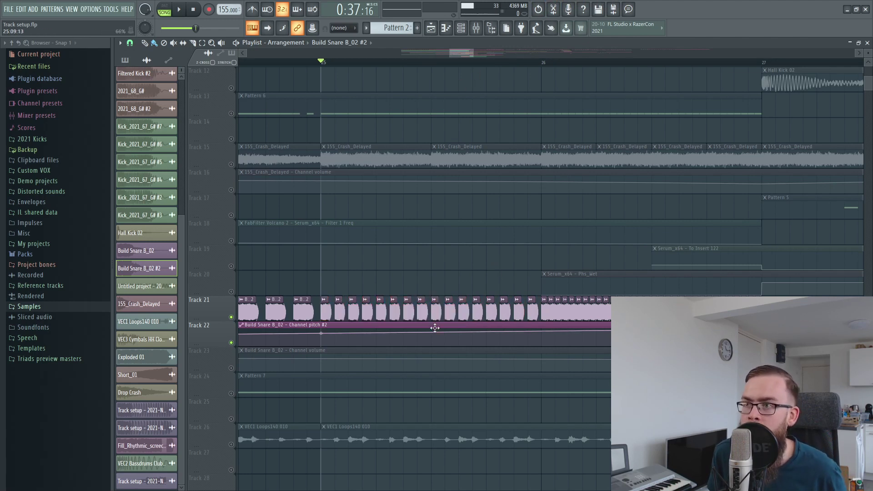
left_click_drag(327, 303, 759, 310)
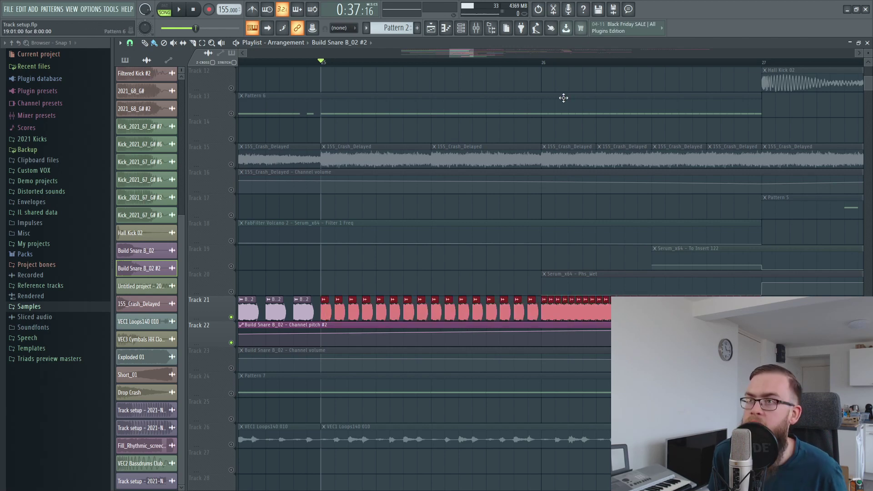
Go to the snare fill at bars 29 to 31 and enable track 20 alongside the soloed tracks 21 and 22.
scroll(484, 51, "down", 3)
left_click_drag(484, 51, 522, 67)
left_click(374, 356)
left_click_drag(365, 359, 245, 313)
left_click(444, 319)
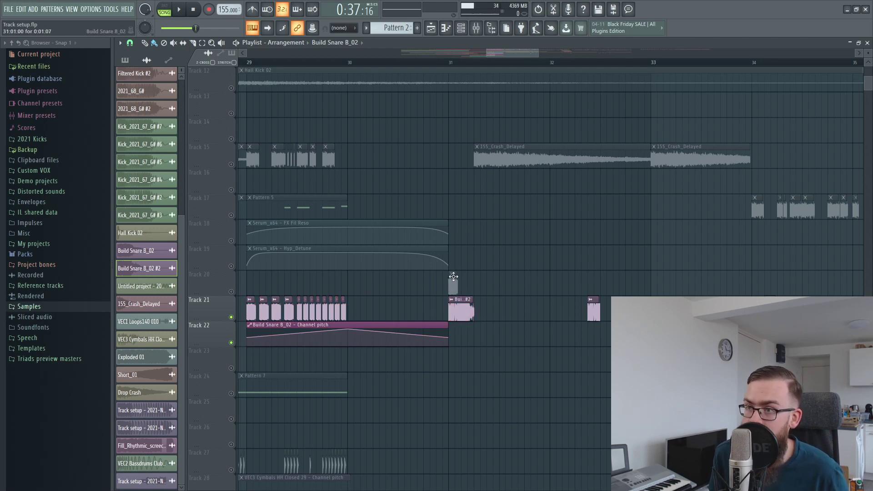
left_click(236, 293)
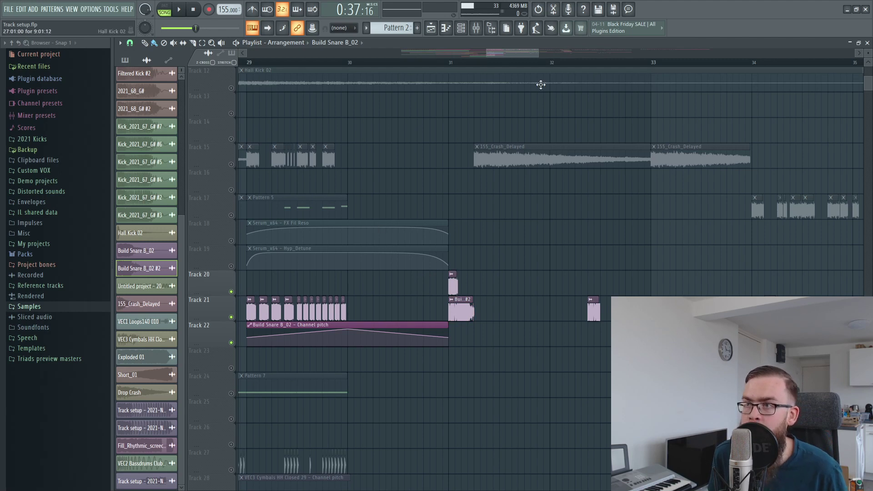
Select the Build Snare B_02 clip on track 20 at bar 31 to examine its layering with the Build Snare B_02 #2 clip.
scroll(464, 68, "up", 5)
left_click_drag(441, 276, 612, 271)
left_click(392, 289)
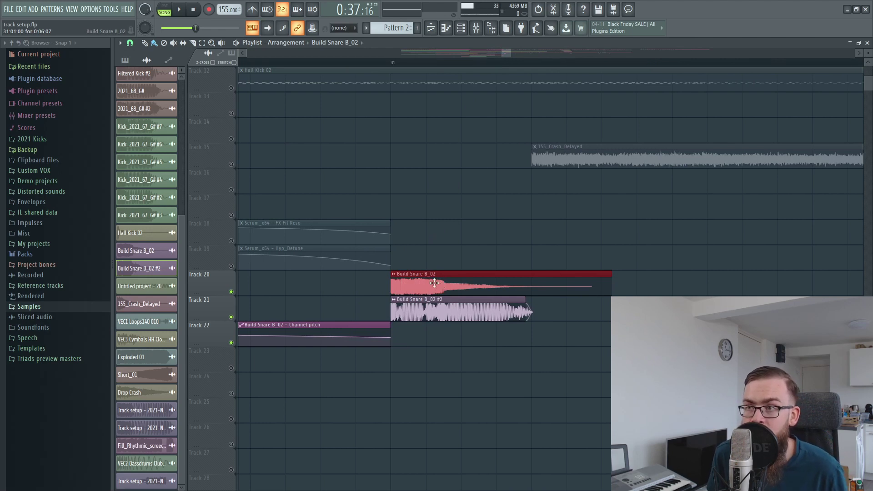
right_click(476, 273)
scroll(409, 227, "up", 5)
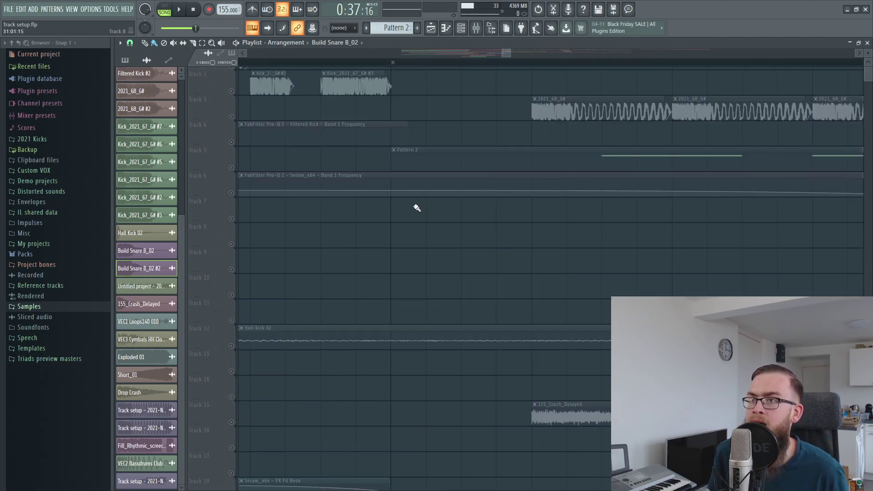
Mute track 21 and play the Build Snare B_02 clip on track 20 by itself from bar 31.
scroll(232, 140, "down", 3)
key("ctrl+z")
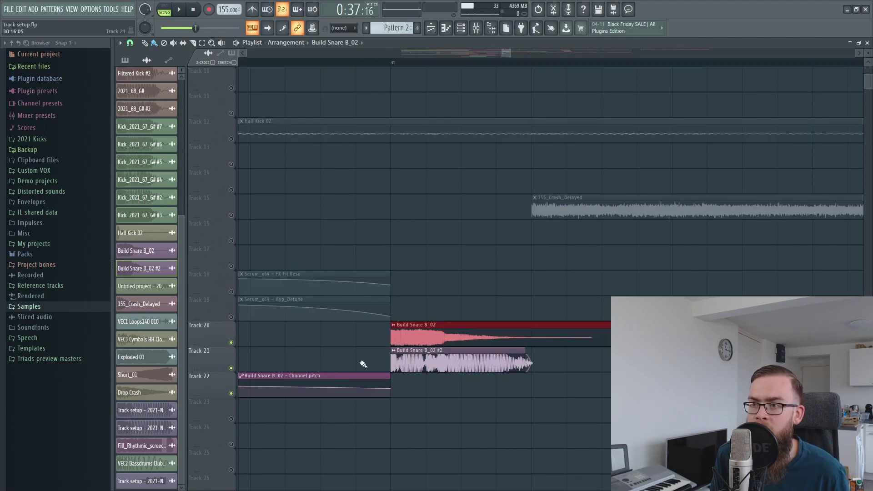
left_click(232, 368)
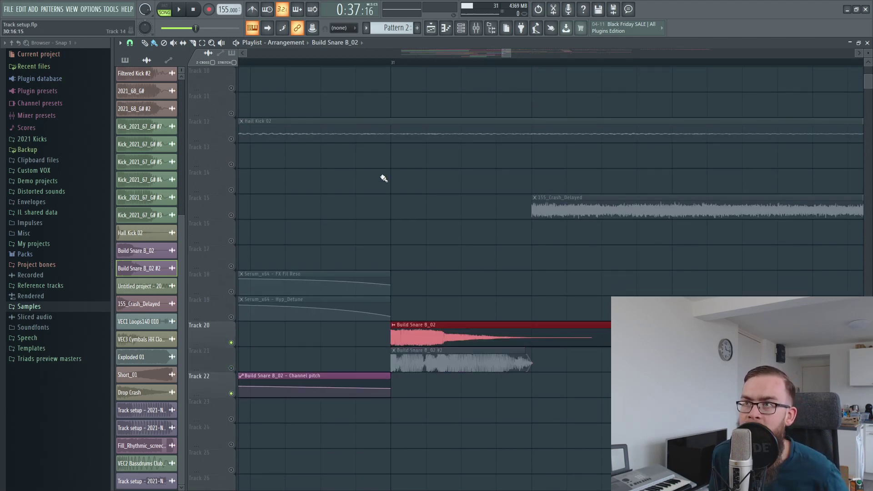
left_click(391, 63)
scroll(429, 225, "up", 5)
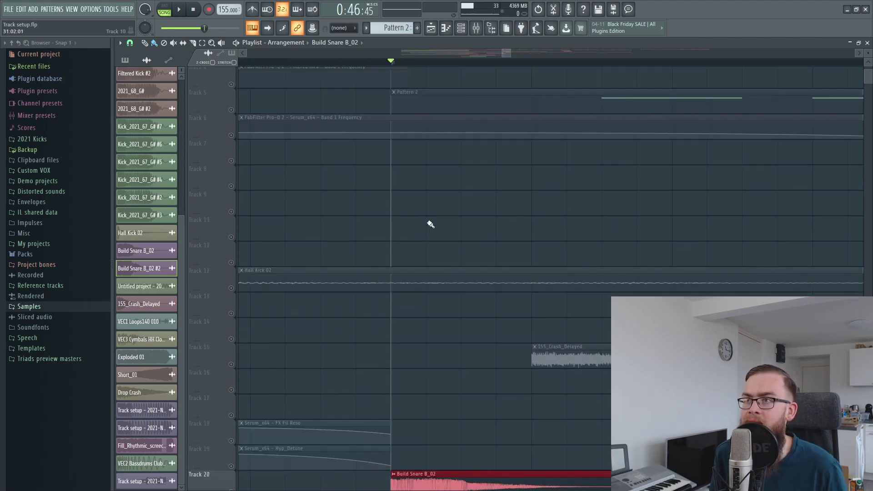
scroll(428, 289, "down", 2)
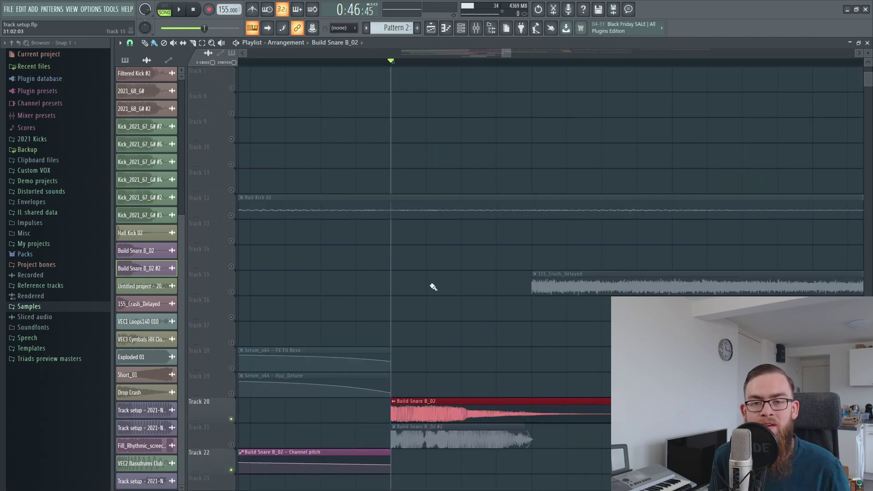
scroll(470, 308, "down", 2)
key("space")
key("space")
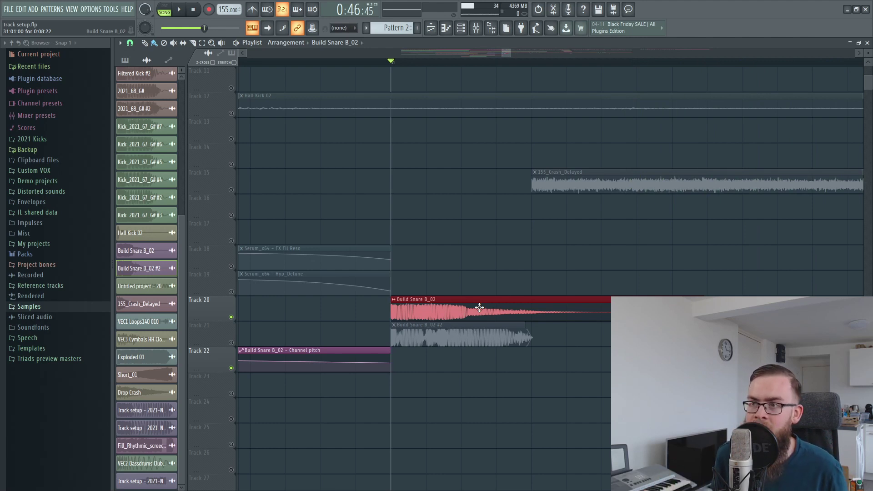
Delete the Build Snare B_02 clip from track 20 and check the channel settings of the Build Snare B_02 #2 clip.
right_click(475, 302)
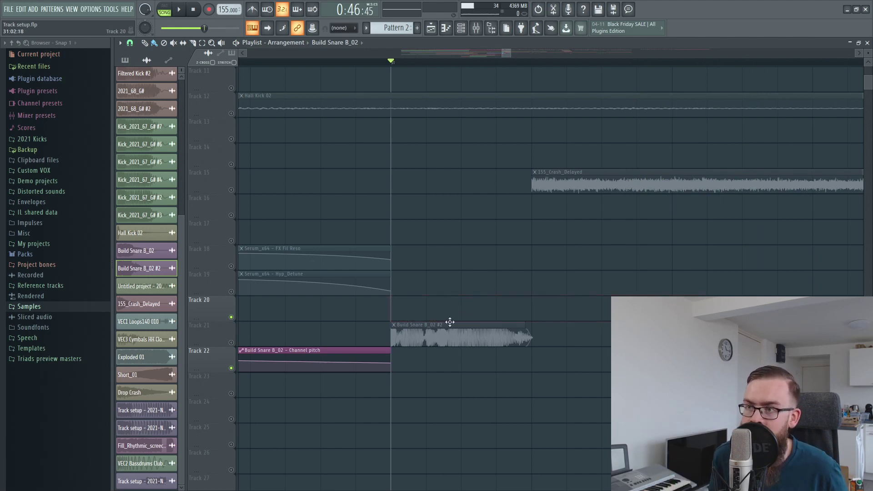
double_click(424, 334)
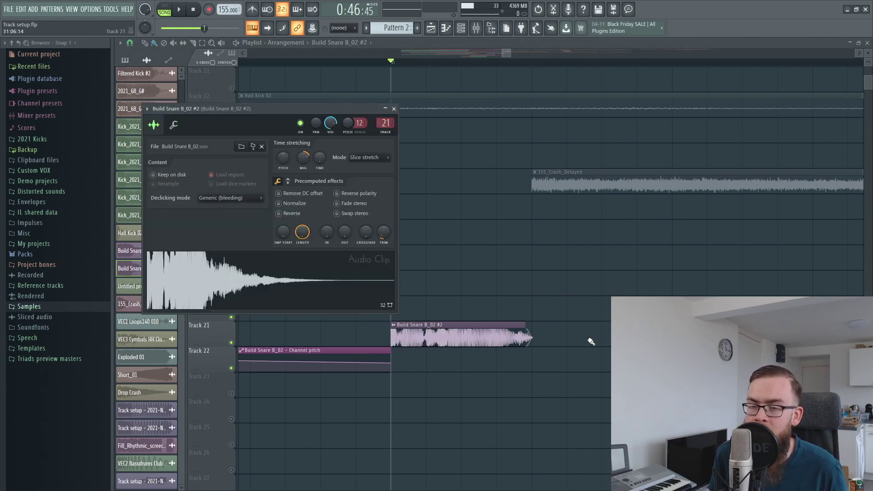
left_click(394, 108)
Examine the FabFilter Pro-Q 2, D-Stortion and second FabFilter Pro-Q 2 on the Build Snare B_02 #2 mixer track, and play the snare.
left_click(475, 28)
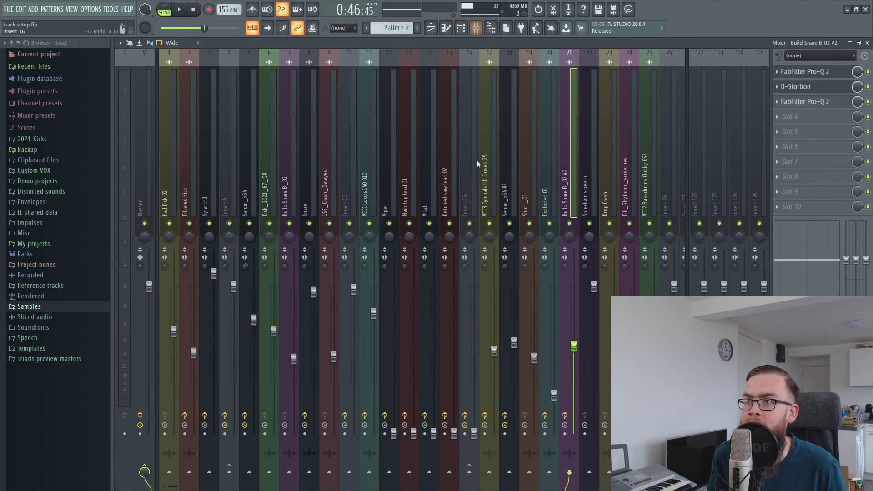
left_click(804, 71)
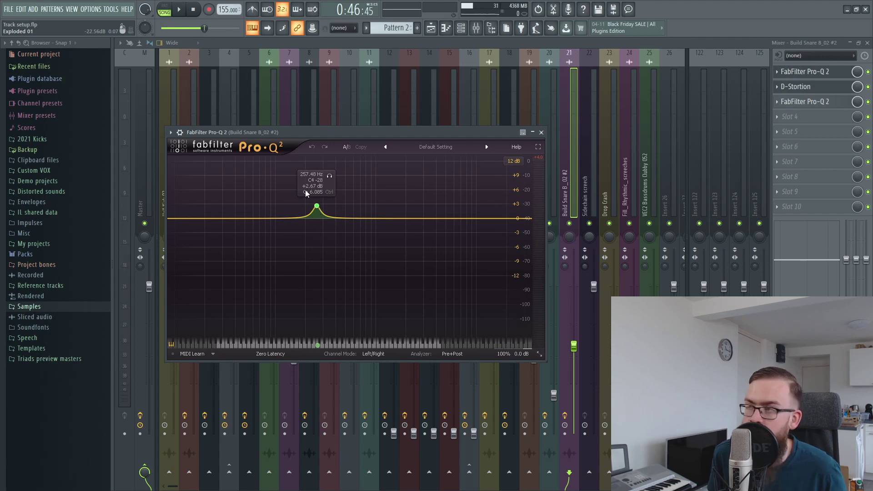
left_click(802, 90)
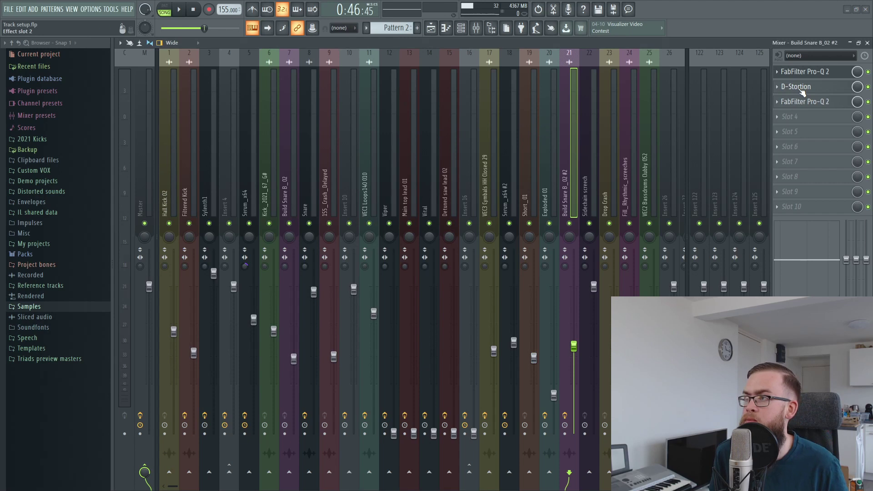
left_click(802, 90)
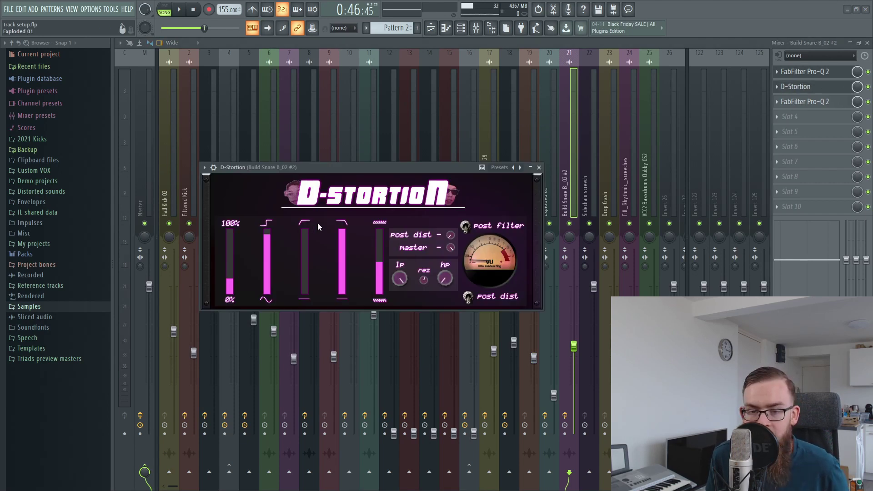
left_click(805, 101)
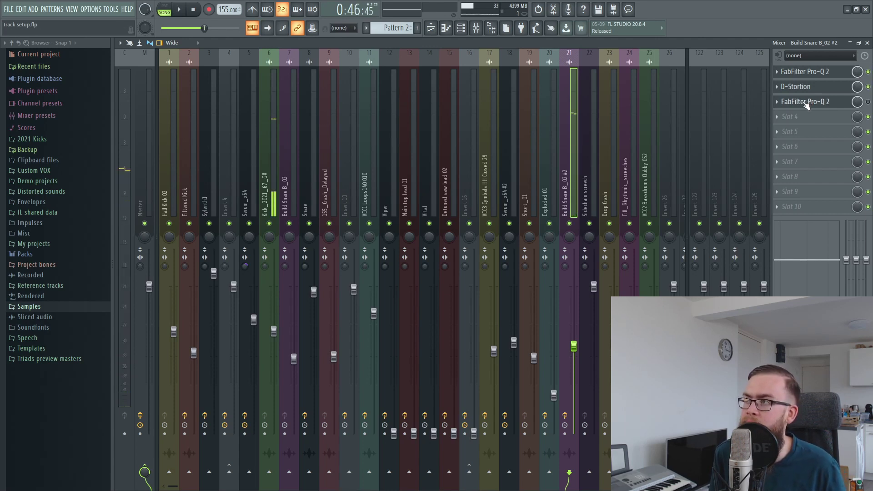
key("space")
left_click(434, 36)
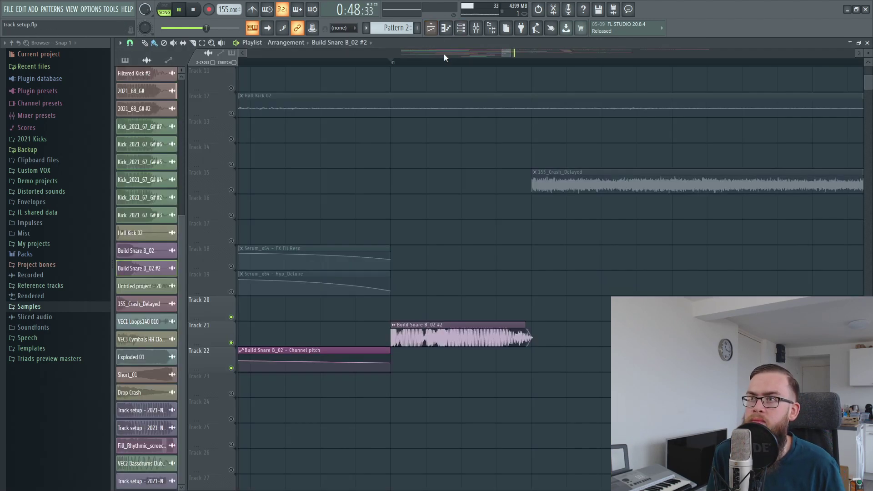
key("space")
Examine the kick gap on track 3 in bar 32 and select the short snare clip beneath it on track 21.
scroll(524, 55, "right", 3)
scroll(540, 141, "up", 5)
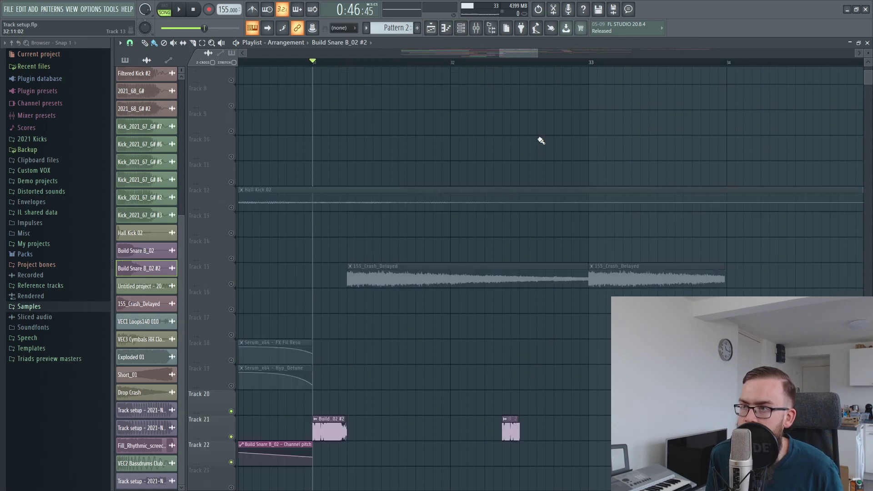
left_click(508, 135)
right_click(511, 136)
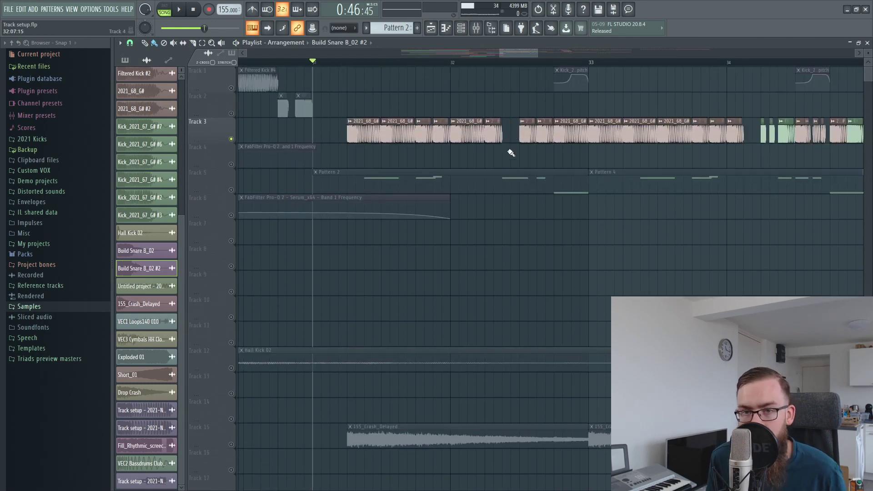
scroll(511, 168, "down", 5)
left_click(503, 349)
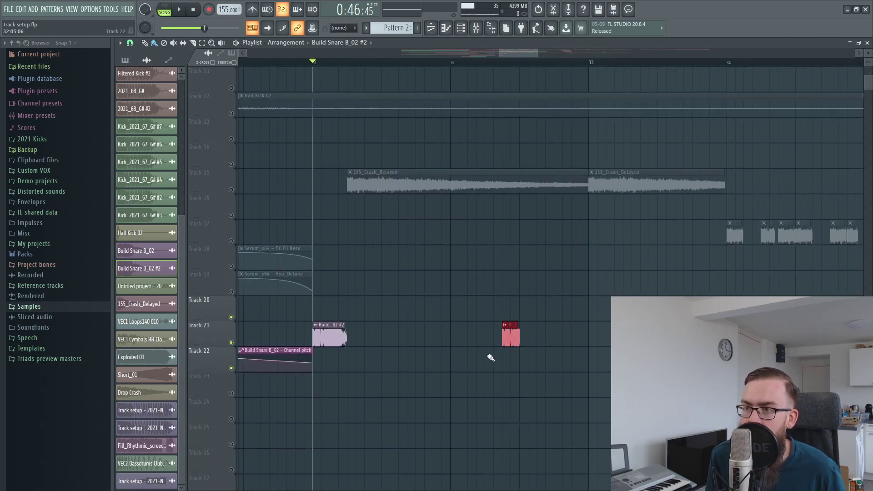
Play the arrangement from bar 32 to hear the snare fill the gap between the kicks.
scroll(513, 263, "up", 3)
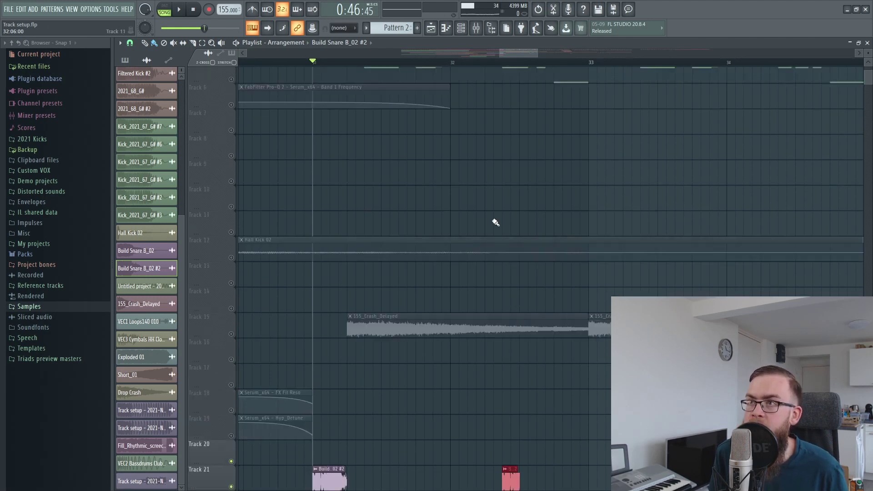
scroll(457, 73, "up", 2)
left_click(450, 64)
key("space")
scroll(588, 220, "down", 5)
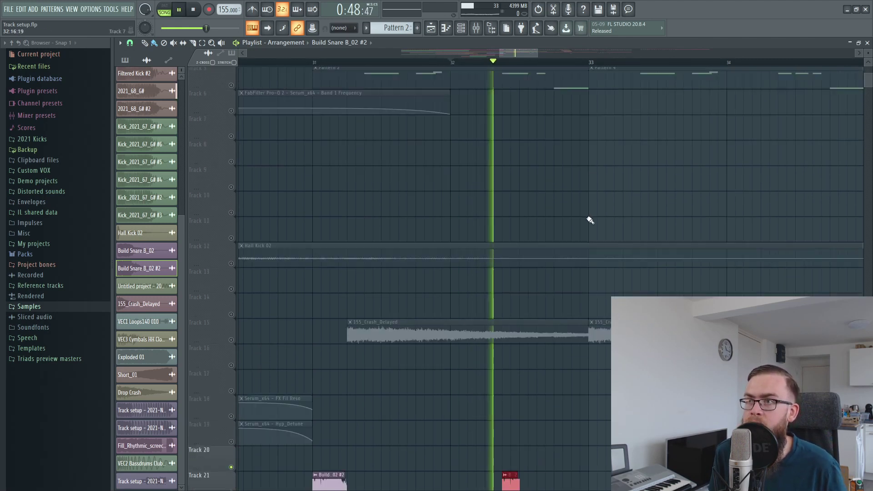
Stop playback and examine the snare clip on track 21 in the kick gap of bar 34.
left_click_drag(511, 53, 531, 64)
key("space")
scroll(559, 189, "up", 5)
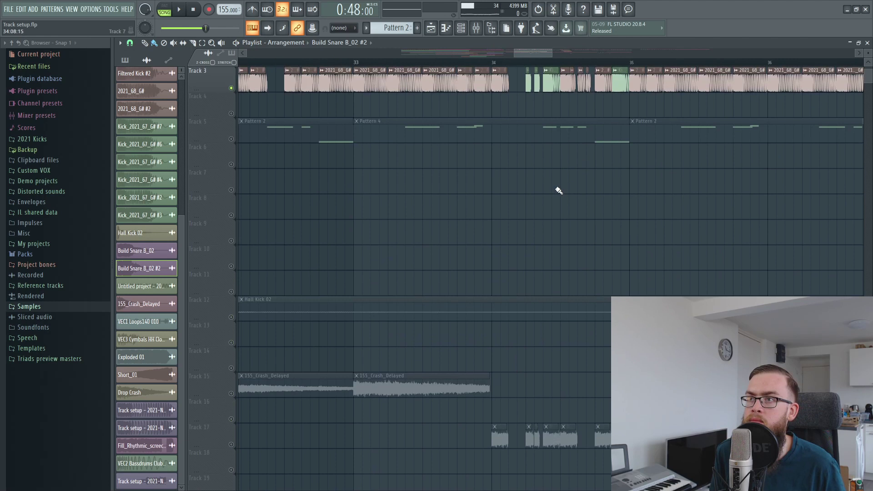
scroll(517, 158, "down", 4)
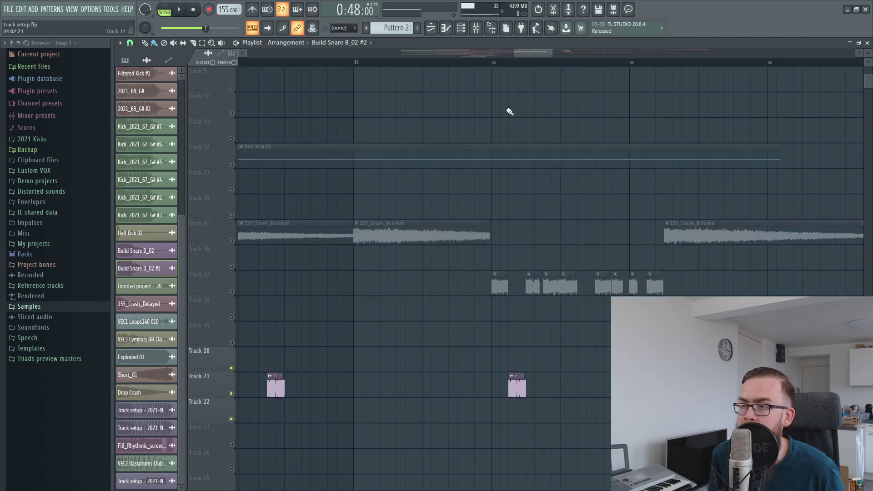
Go to bar 42, select the time range of the two short snare clips on track 21 and play it.
left_click_drag(526, 55, 600, 84)
scroll(532, 168, "up", 4)
scroll(418, 74, "up", 1)
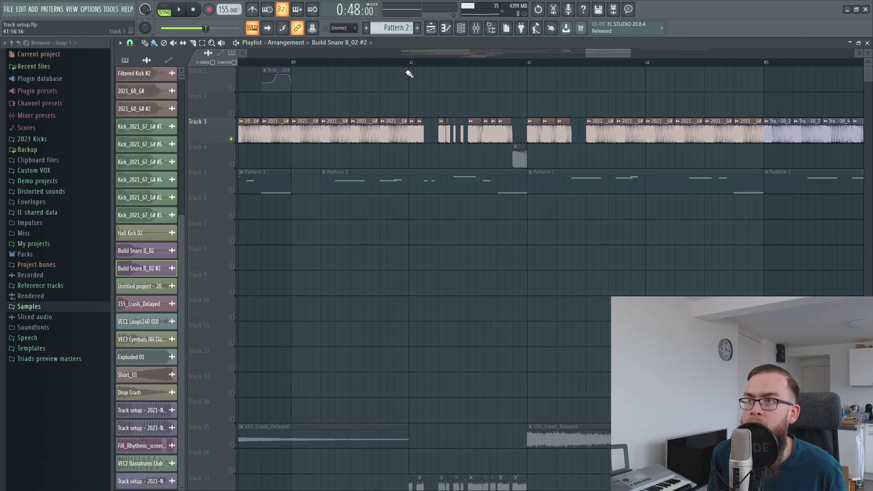
scroll(417, 72, "up", 2)
left_click_drag(410, 94, 577, 151)
scroll(497, 253, "down", 5)
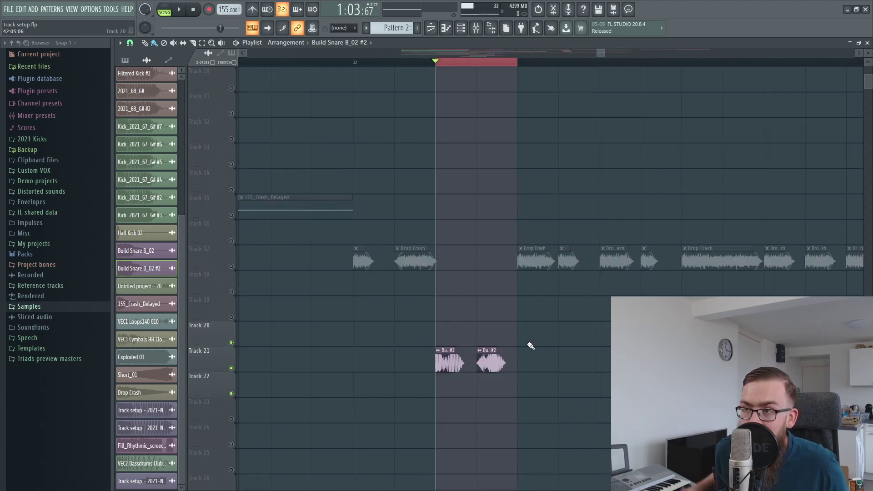
key("space")
key("space")
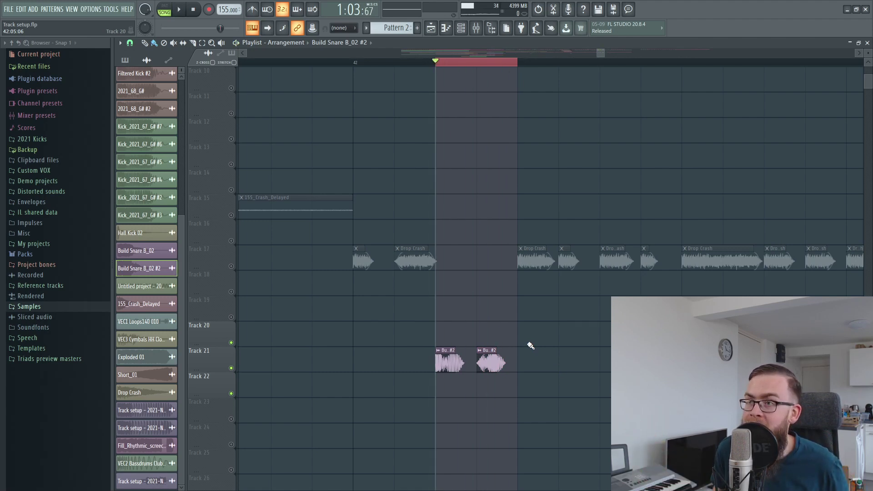
Play the arrangement from the start of bar 42 to hear the double snare fill with the kicks.
left_click(357, 62)
scroll(357, 62, "down", 2)
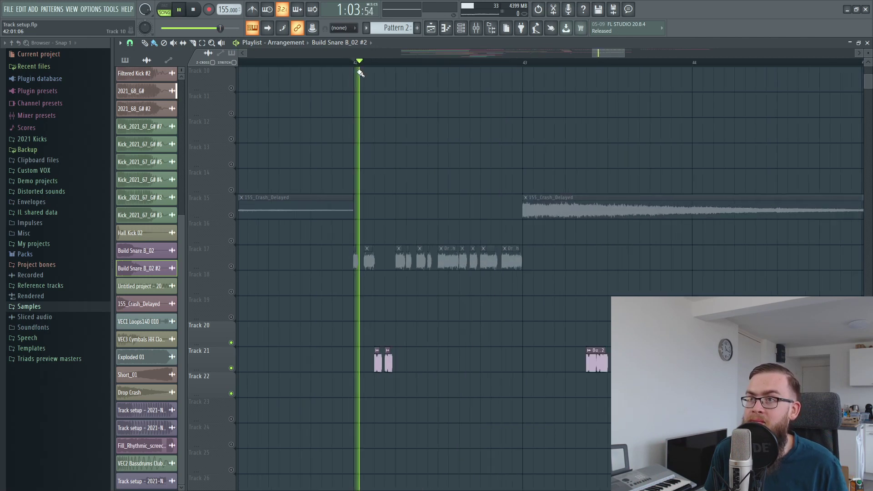
key("space")
key("space")
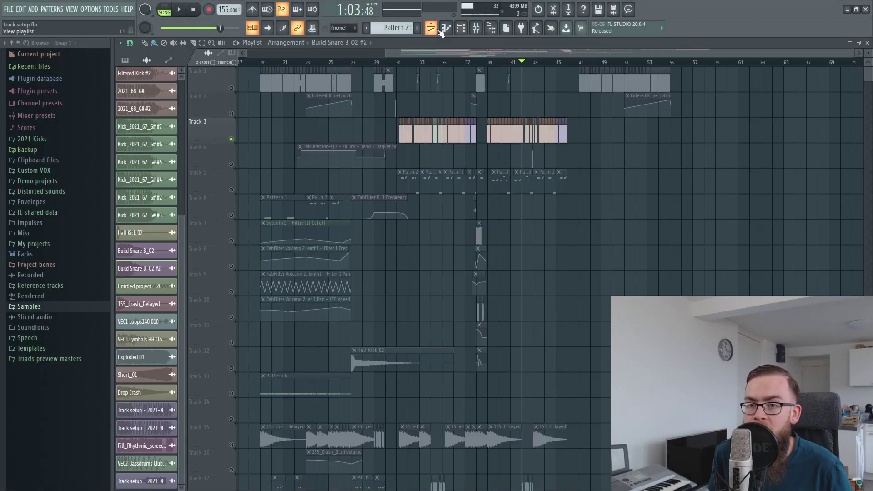
left_click(431, 28)
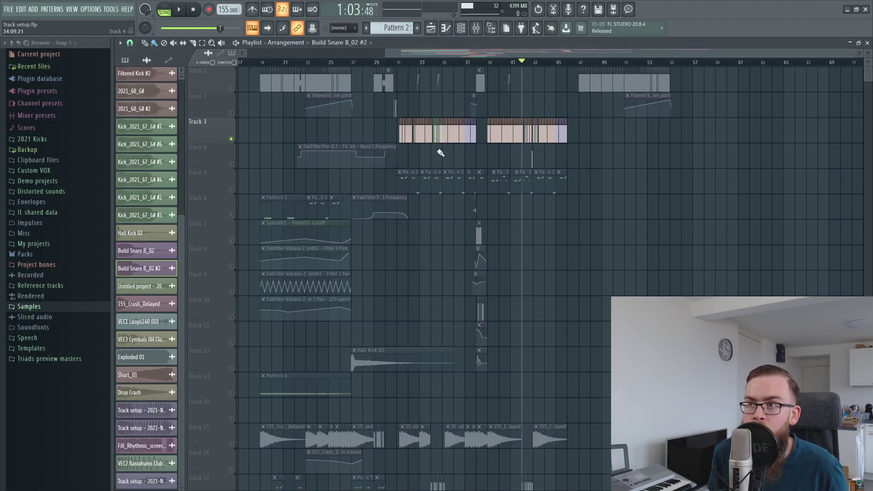